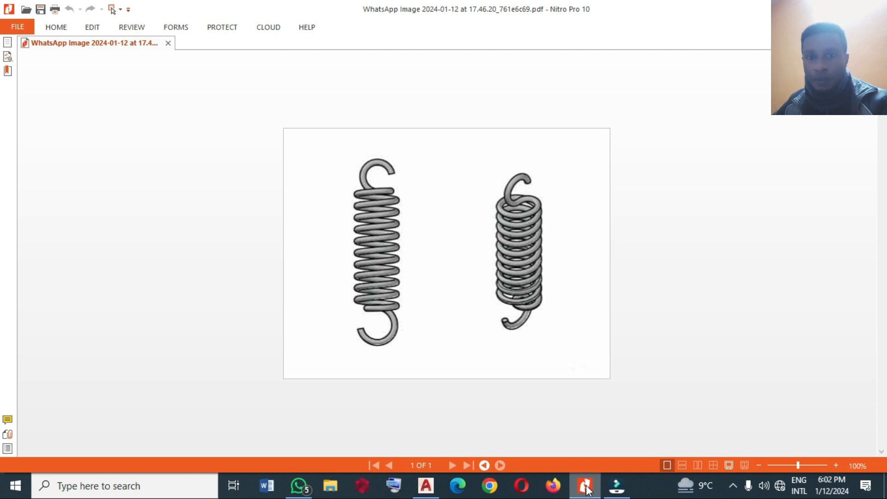
Switch to AutoCAD and turn off the grid display in the empty drawing.
left_click(425, 485)
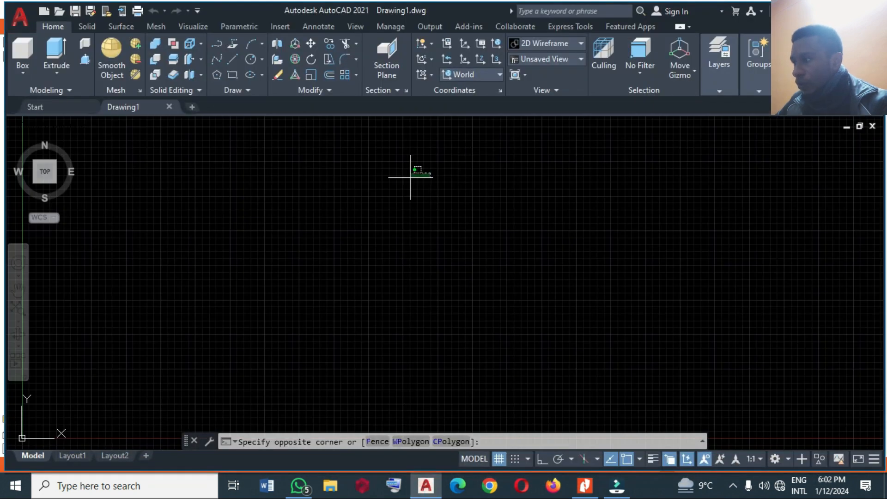
left_click(331, 211)
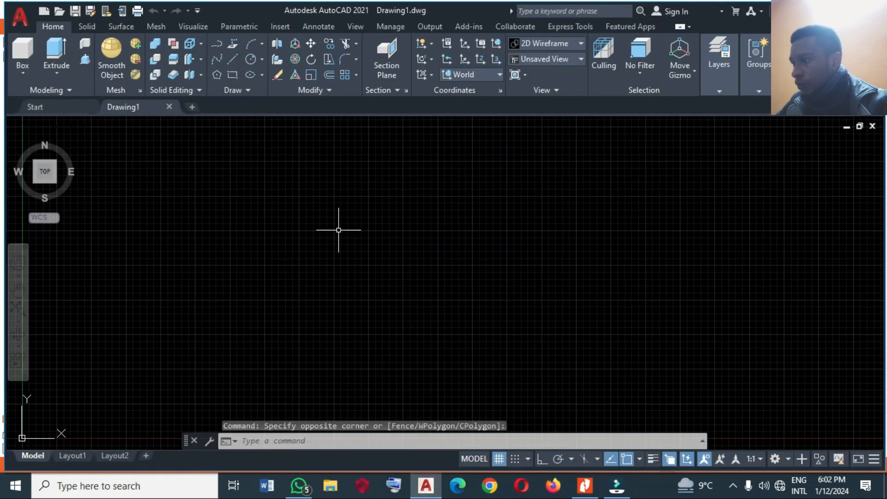
left_click(498, 459)
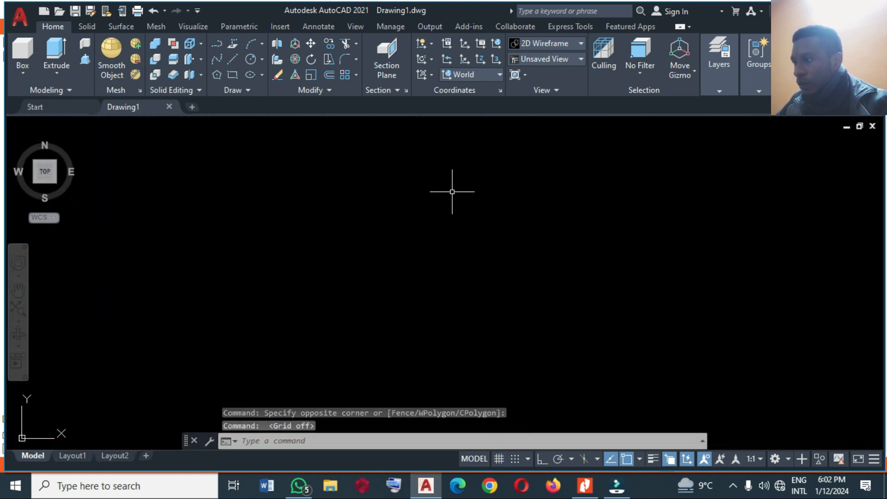
Draw a helix with base radius 5, top radius 5, 10 turns and a height of 30.
left_click(249, 91)
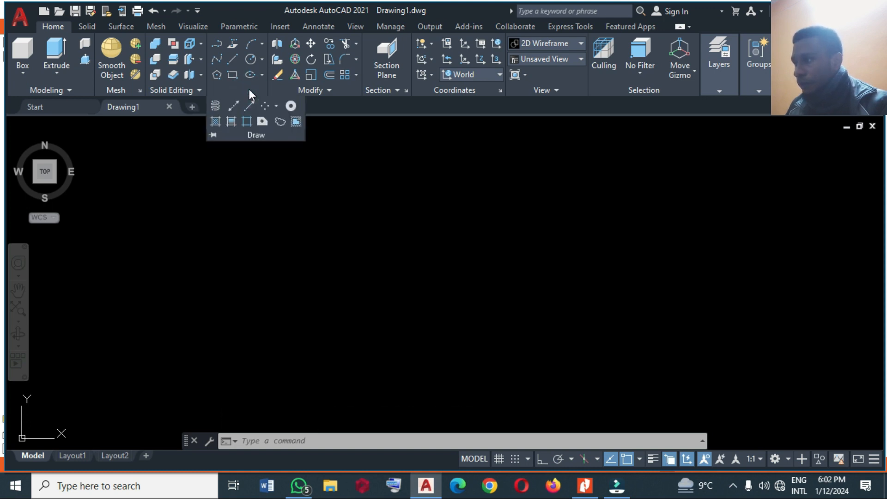
left_click(214, 106)
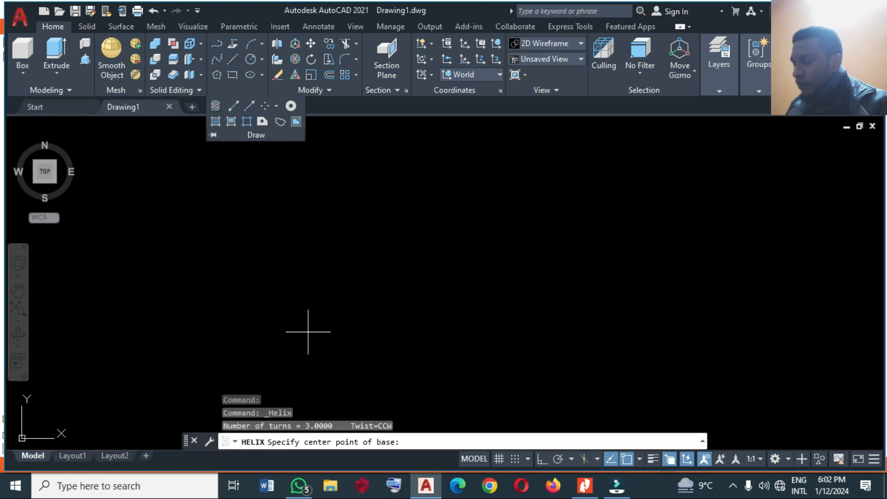
left_click(374, 246)
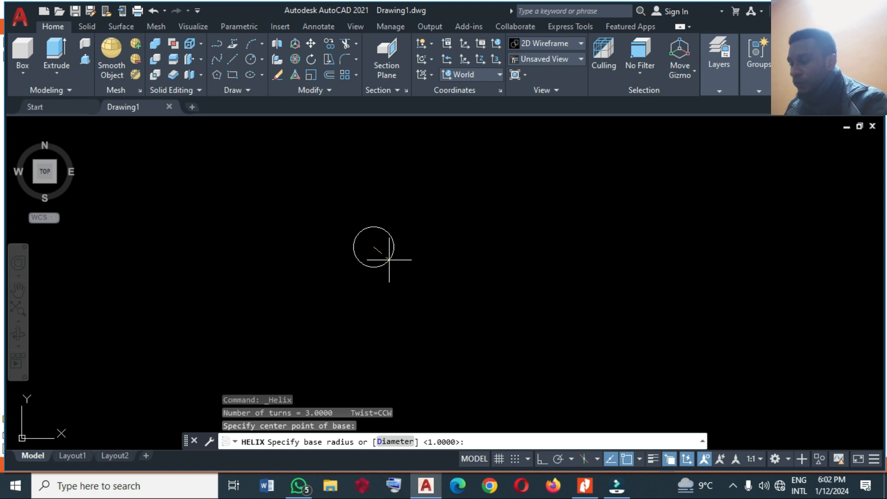
type("5")
key("Return")
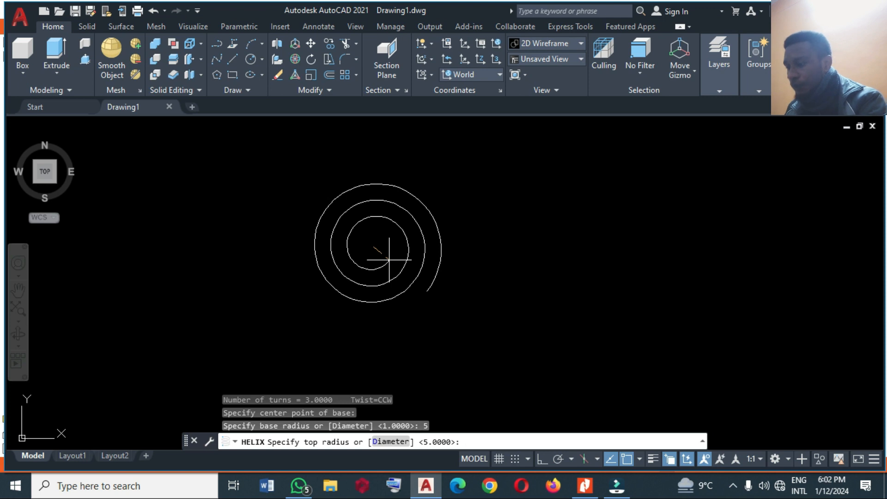
type("5")
key("Return")
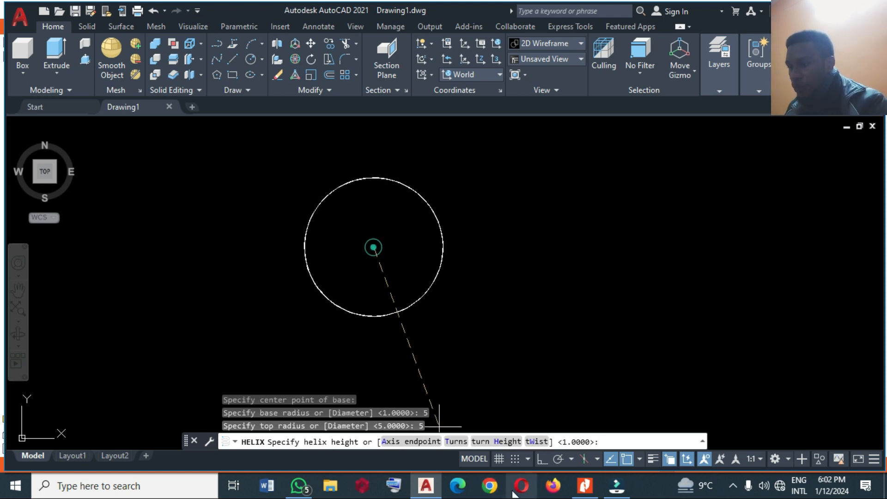
left_click(456, 442)
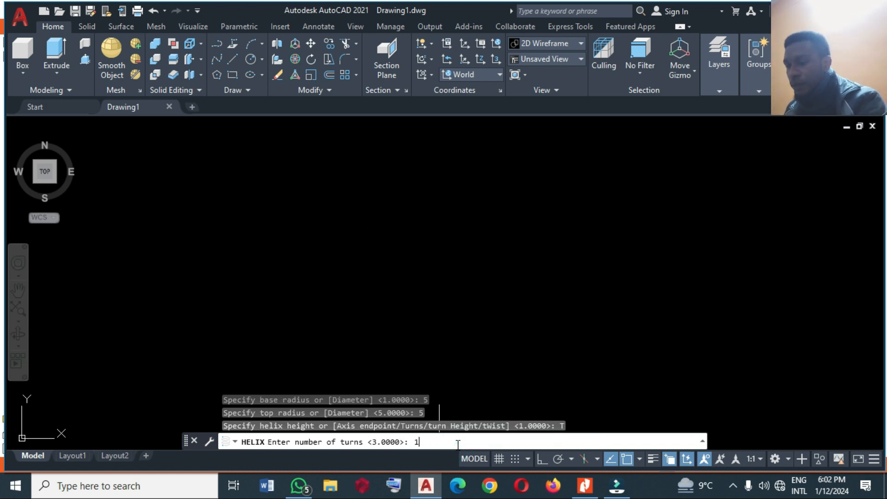
key("Return")
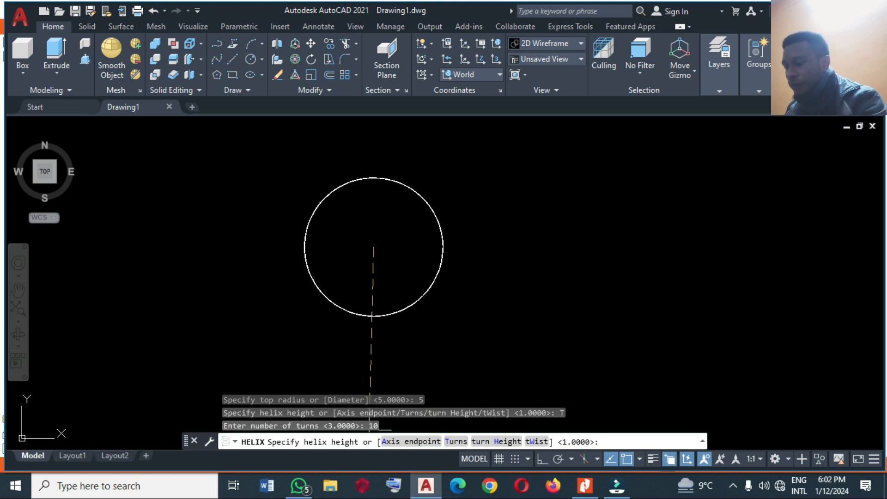
type("30")
key("Return")
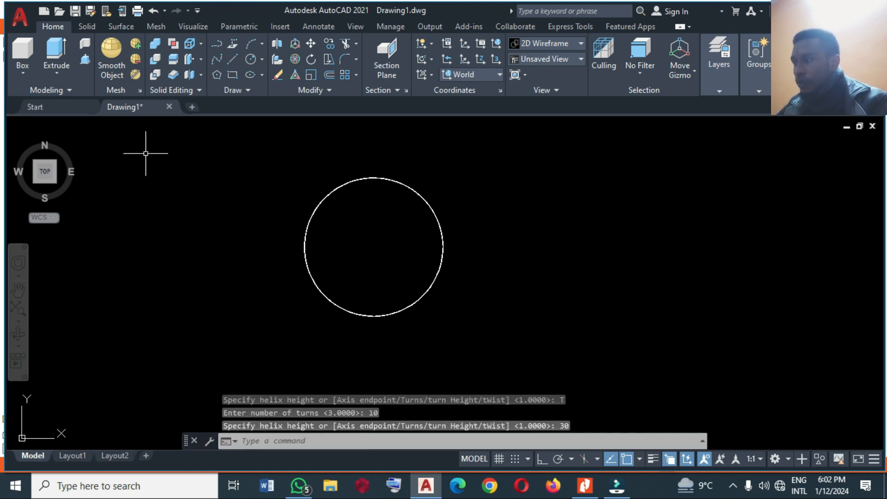
View the helix from the home isometric view and compare it with the reference spring image in Nitro Pro.
mouse_move(58, 147)
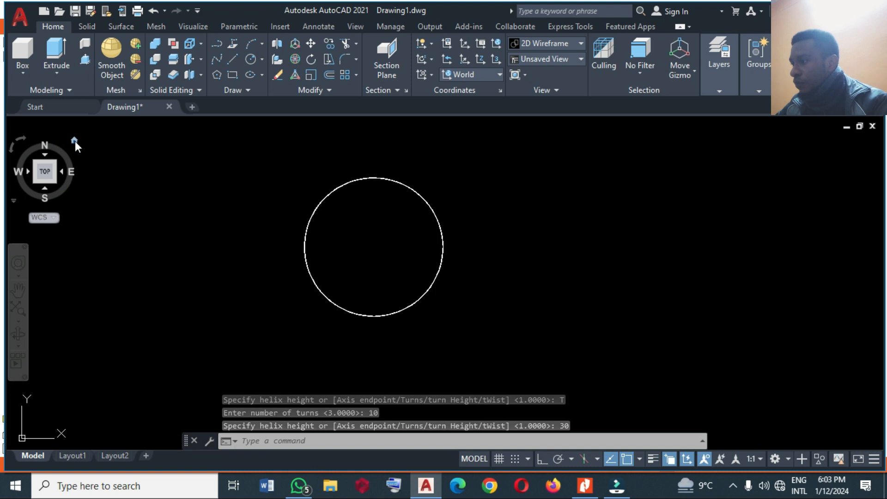
left_click(75, 140)
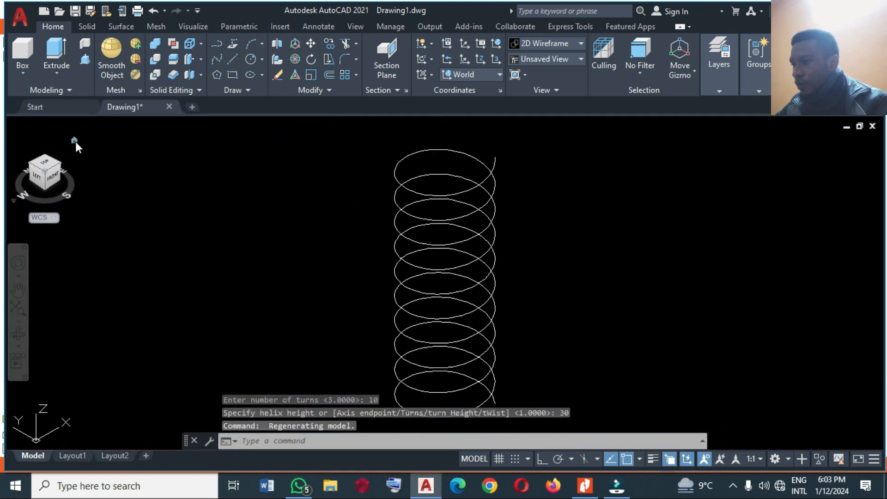
scroll(242, 208, "down", 2)
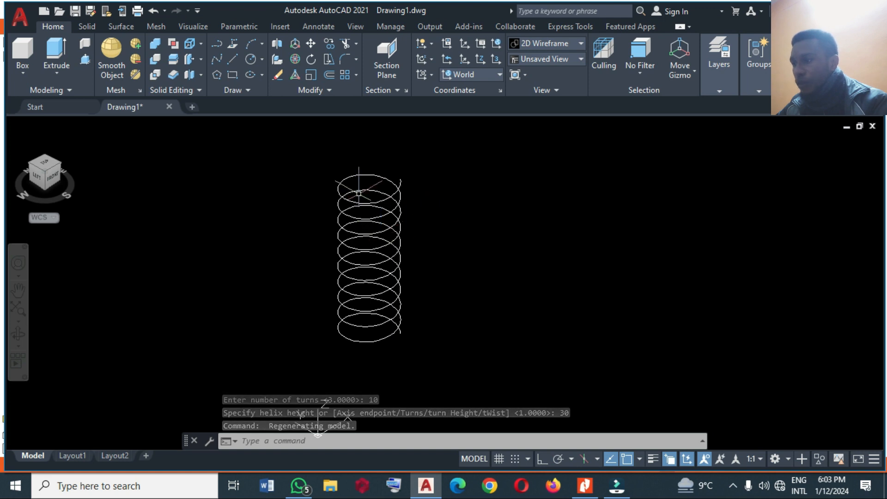
left_click(584, 485)
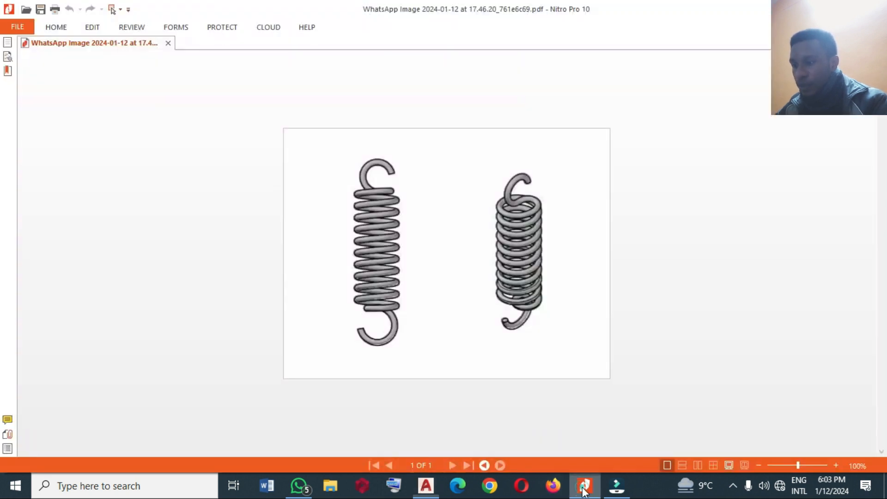
left_click(585, 485)
left_click(585, 485)
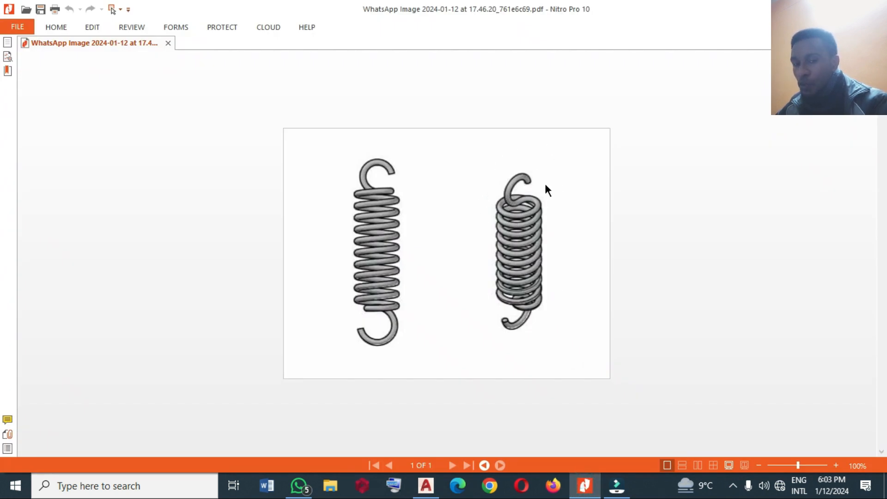
left_click(584, 485)
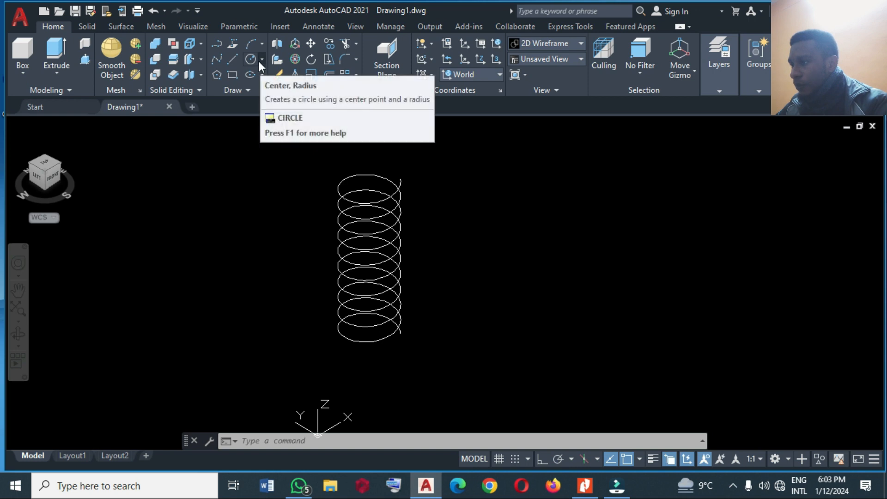
Draw a three-point arc in the top view from the helix's upper end, curving inward to near the helix centre.
left_click(252, 41)
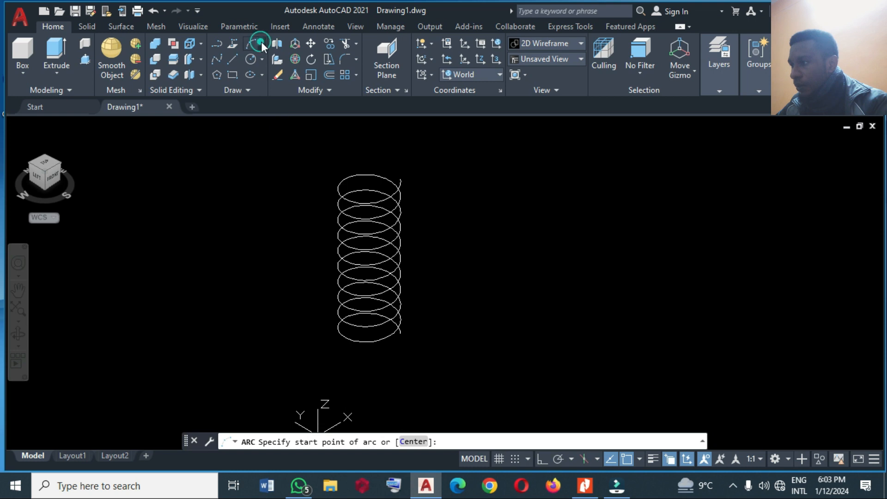
left_click(261, 43)
left_click(272, 64)
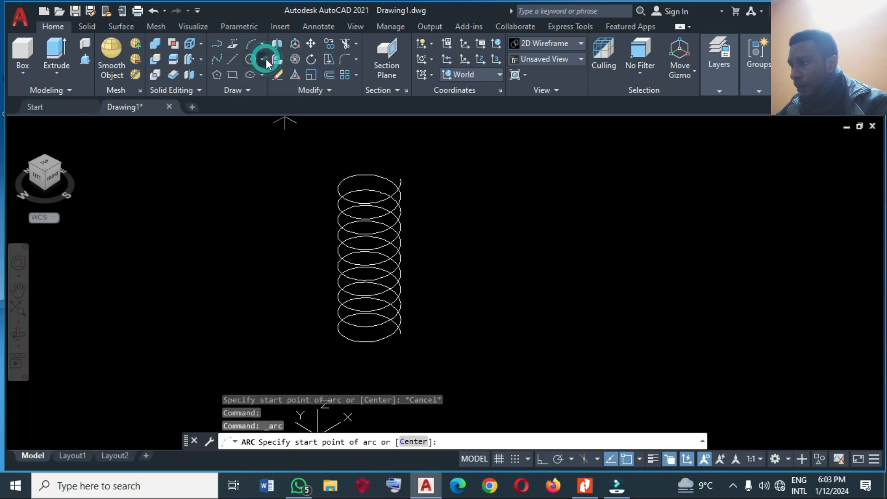
left_click(400, 180)
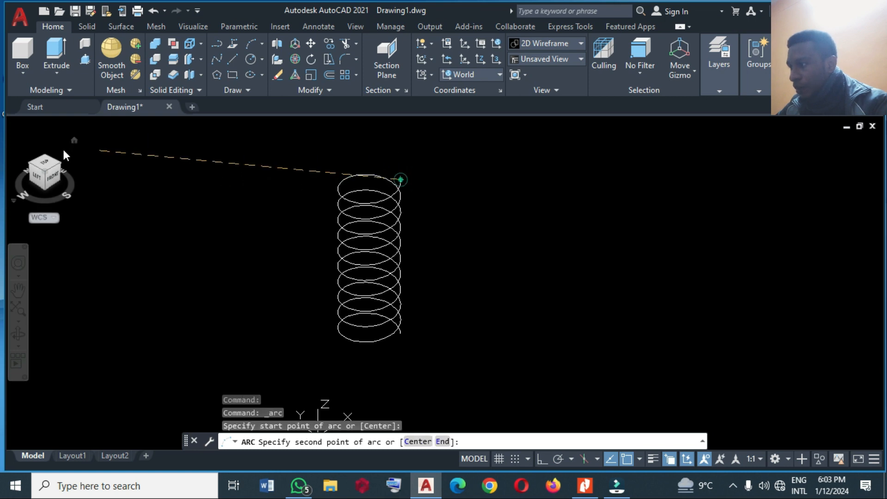
left_click(47, 167)
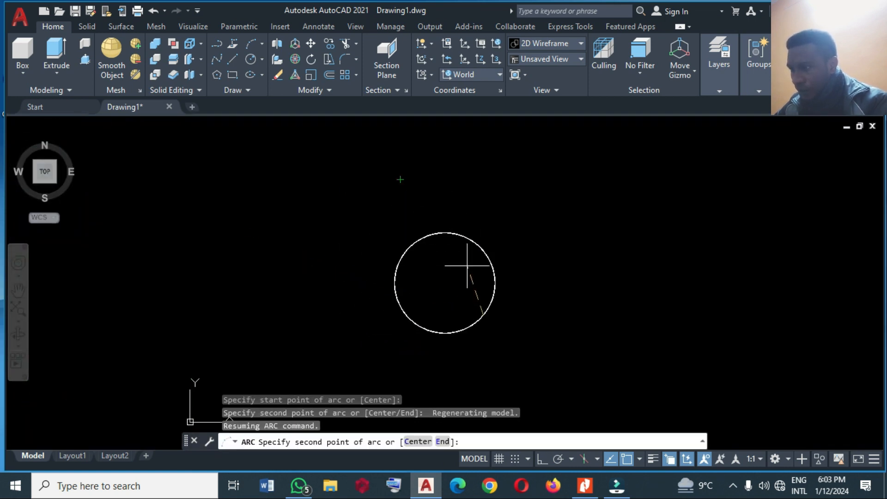
scroll(466, 264, "up", 2)
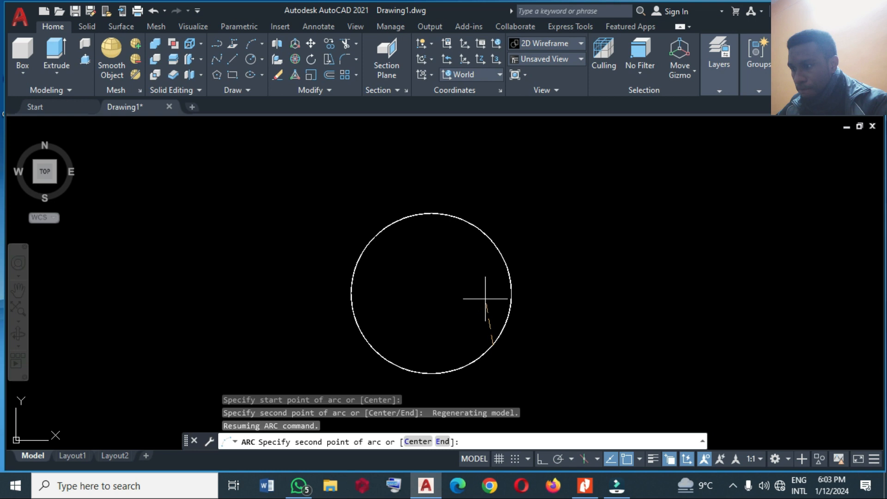
left_click(478, 285)
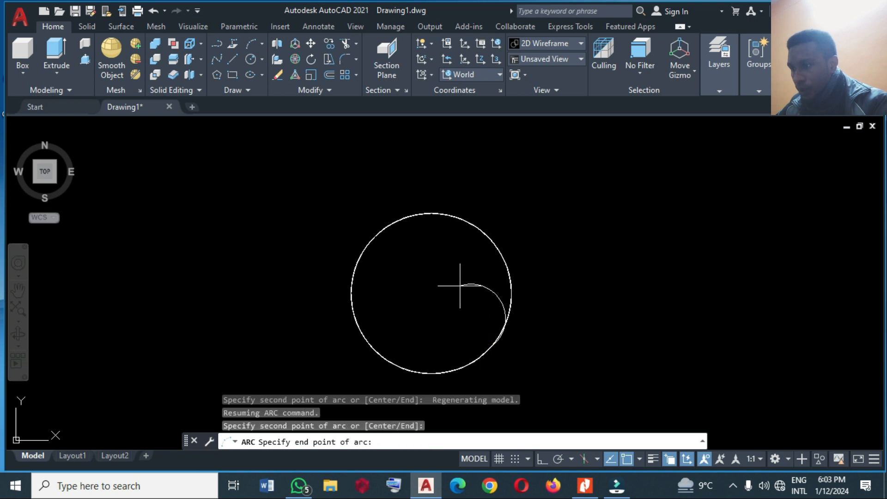
left_click(424, 301)
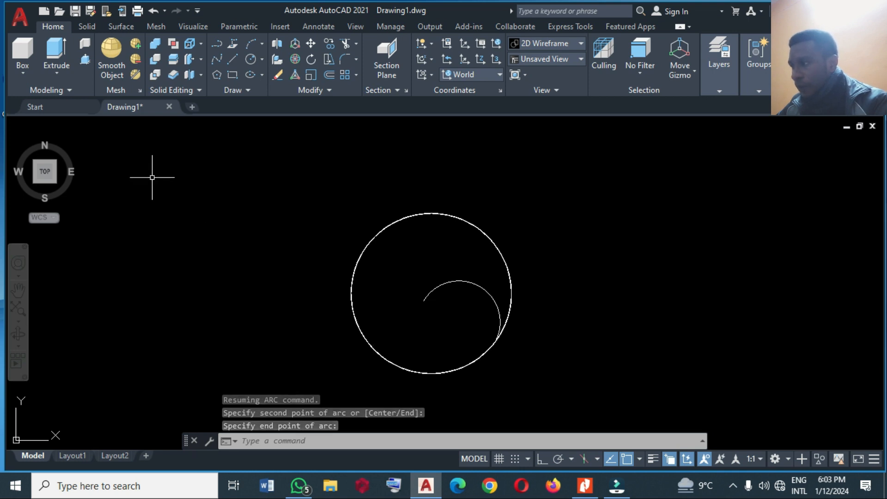
Draw a three-point arc in the bottom view from the helix's lower end, curving inward to near the helix centre.
left_click(75, 140)
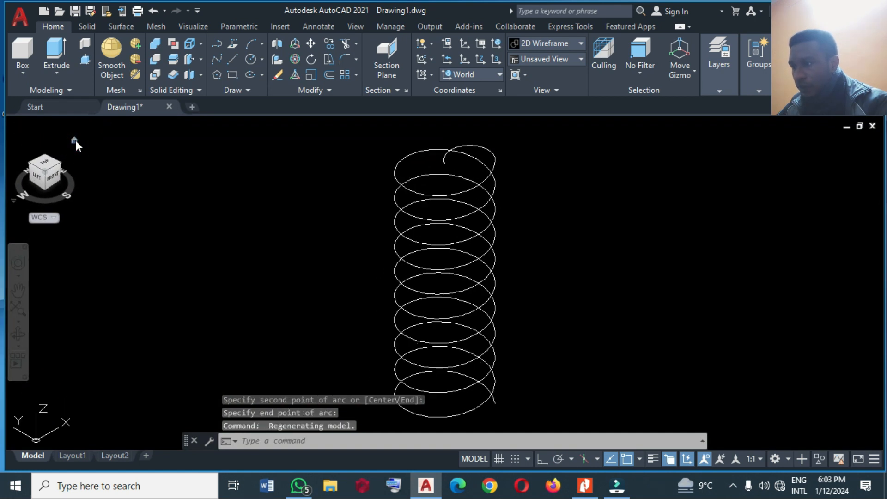
scroll(298, 201, "down", 1)
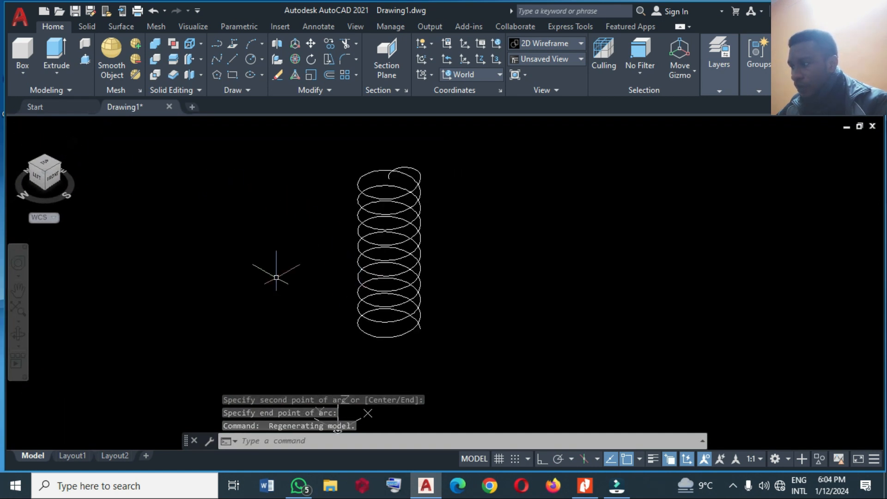
left_click(19, 334)
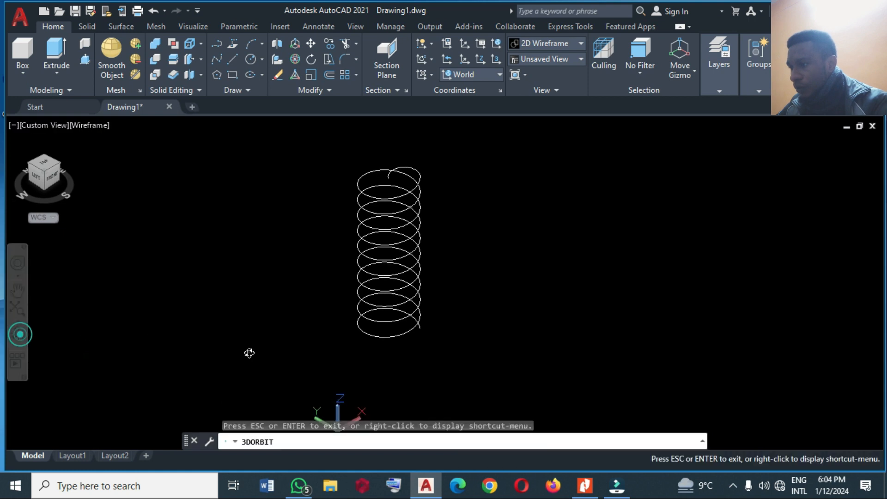
left_click_drag(377, 340, 383, 254)
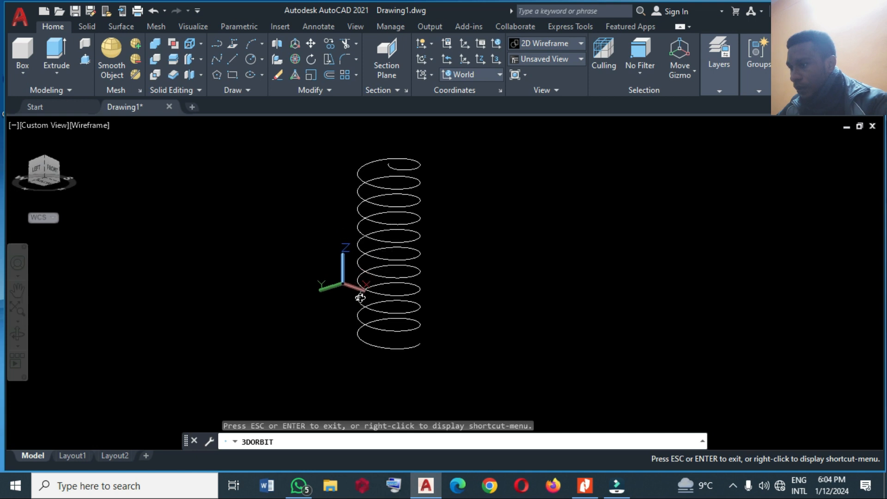
key("Escape")
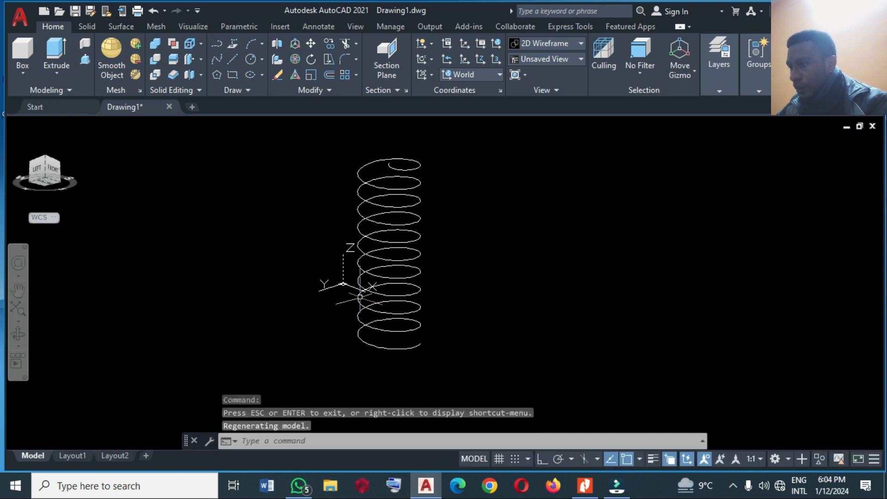
left_click(253, 43)
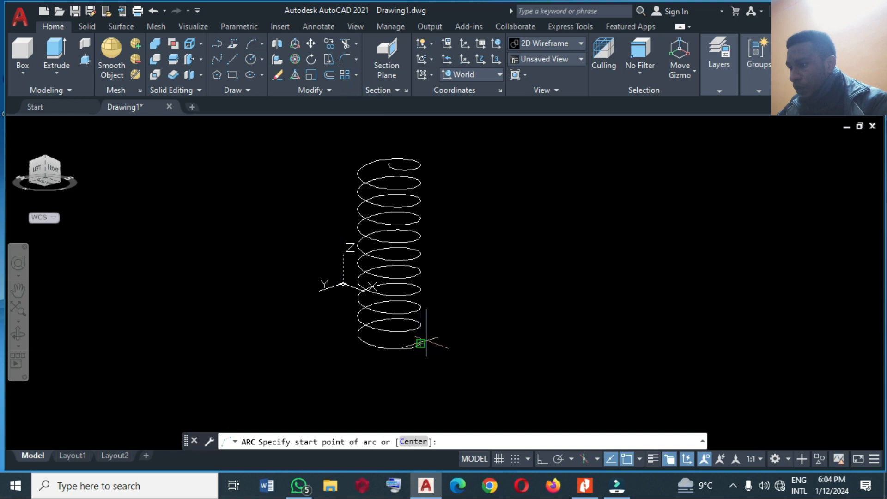
left_click(421, 343)
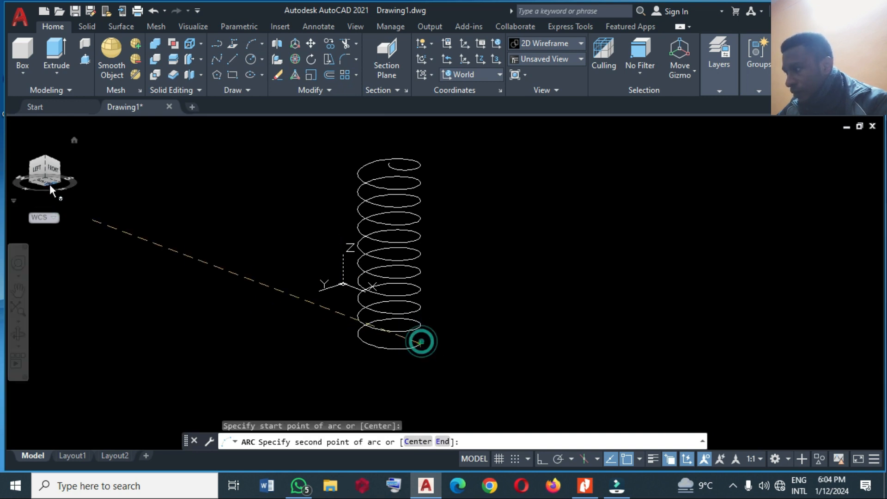
left_click(48, 182)
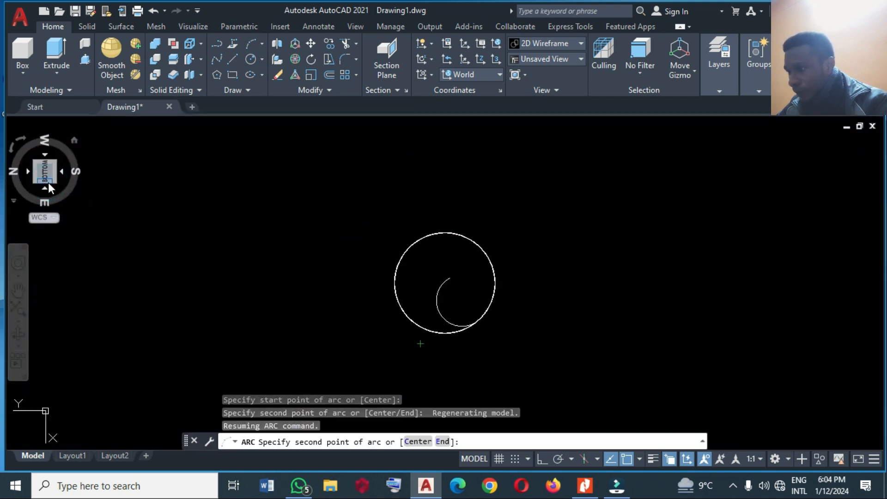
scroll(466, 274, "up", 2)
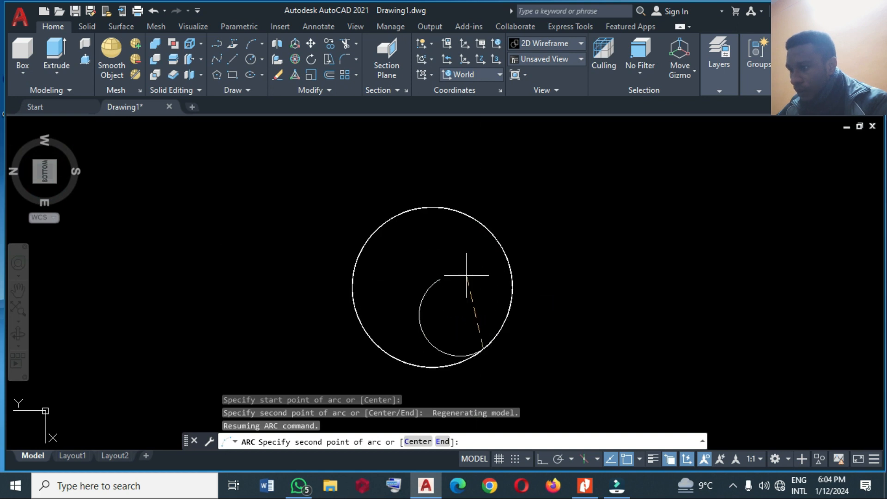
left_click(482, 266)
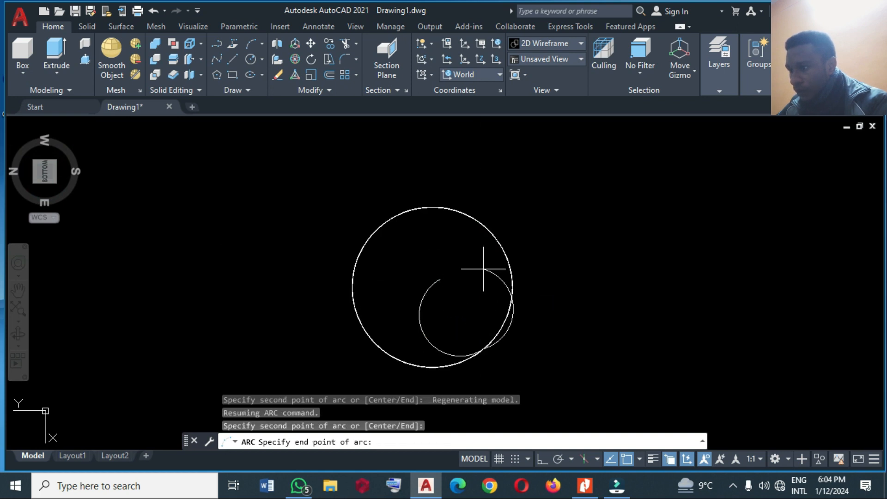
left_click(417, 285)
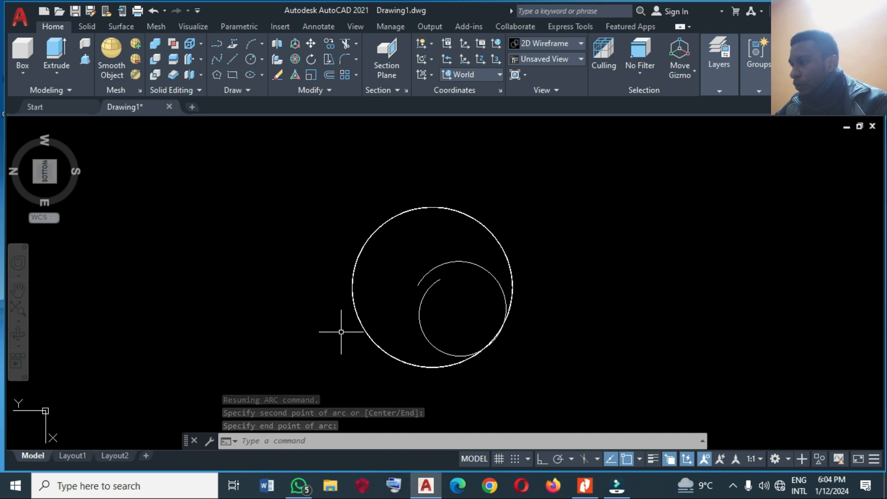
Align the UCS to the front view of the helix.
left_click(75, 140)
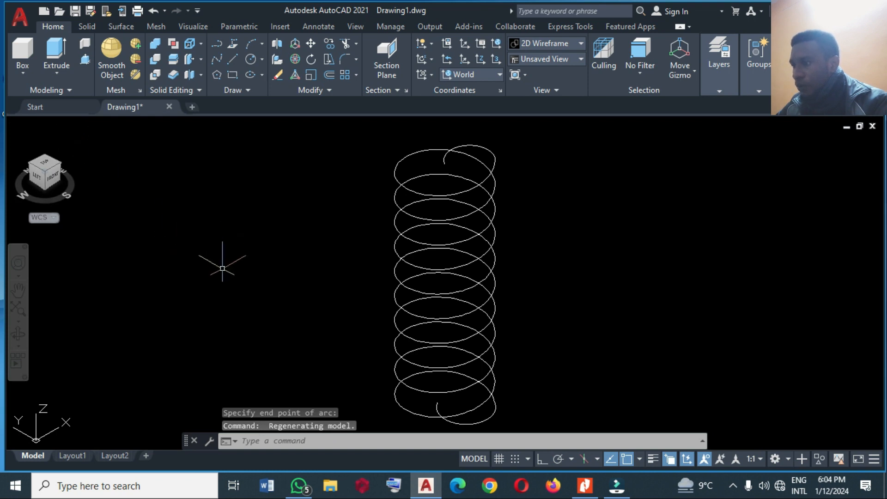
scroll(207, 279, "down", 2)
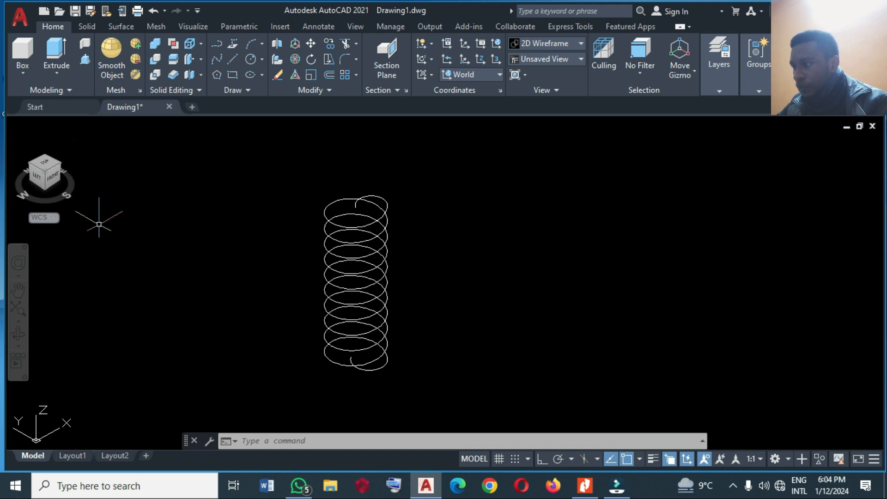
left_click(55, 178)
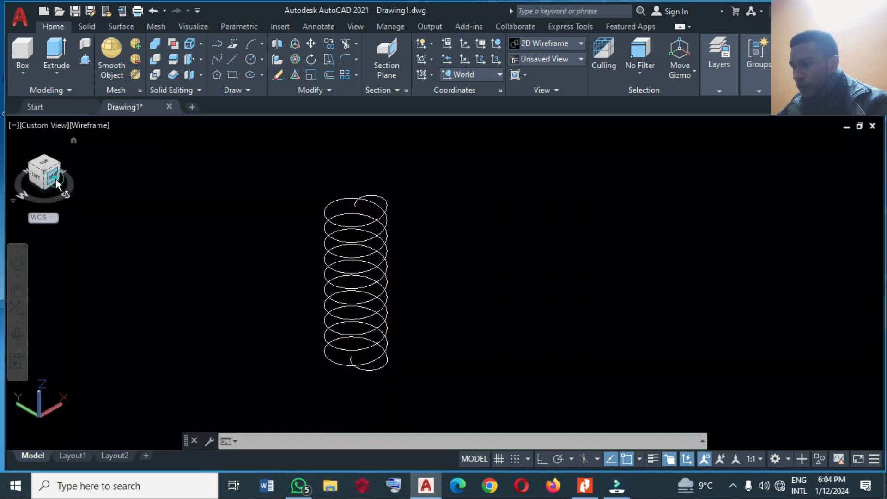
scroll(247, 256, "down", 2)
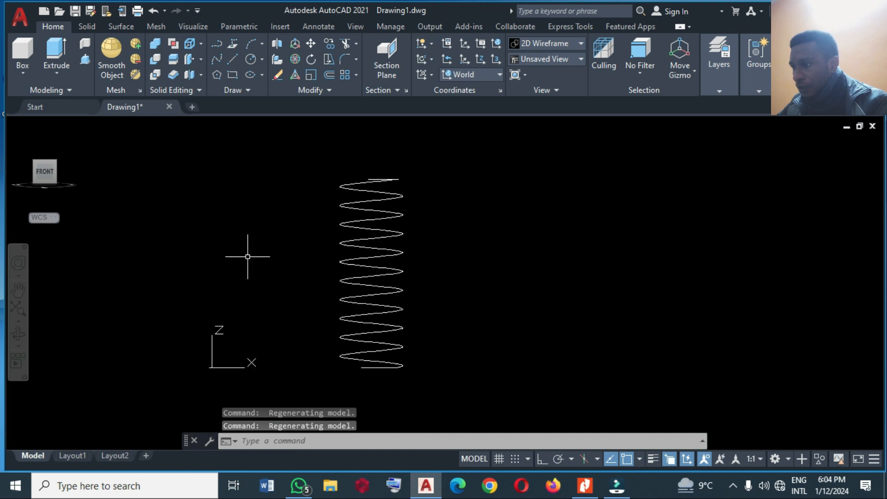
left_click(431, 74)
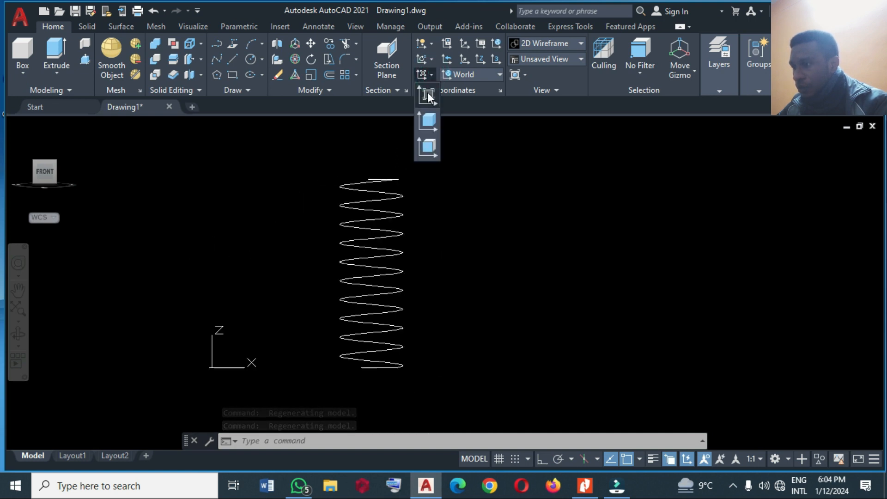
left_click(428, 94)
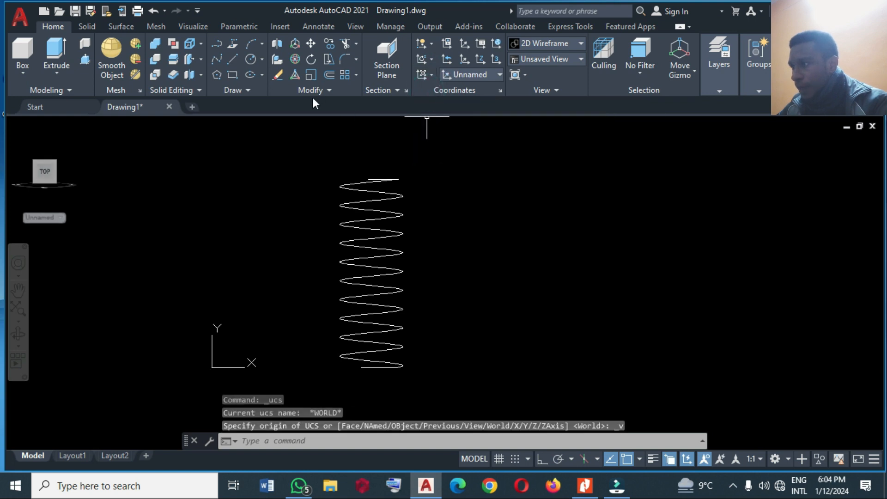
Draw a three-point arc from the inner end of the upper end arc, forming a nearly closed hook loop above the helix.
left_click(252, 46)
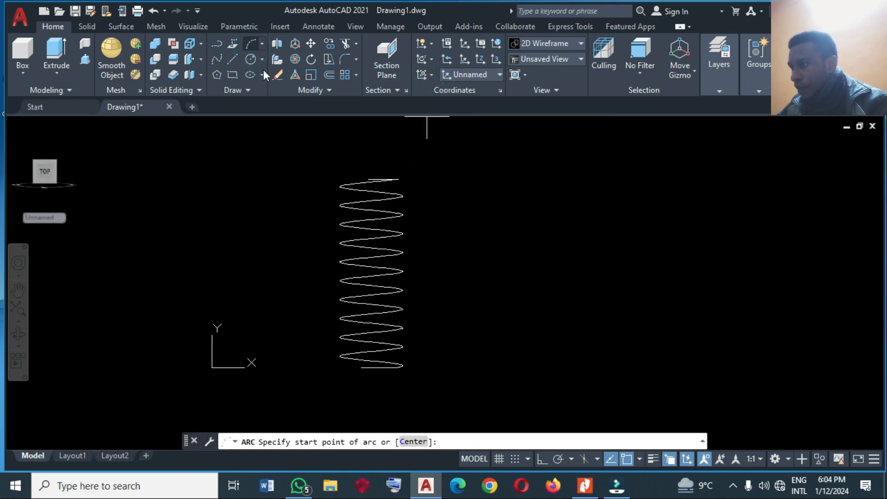
left_click(19, 334)
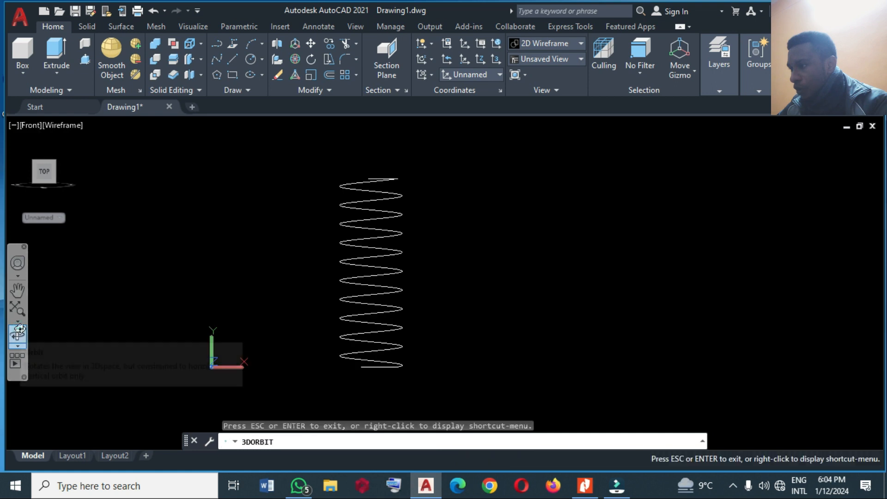
left_click_drag(376, 194, 377, 213)
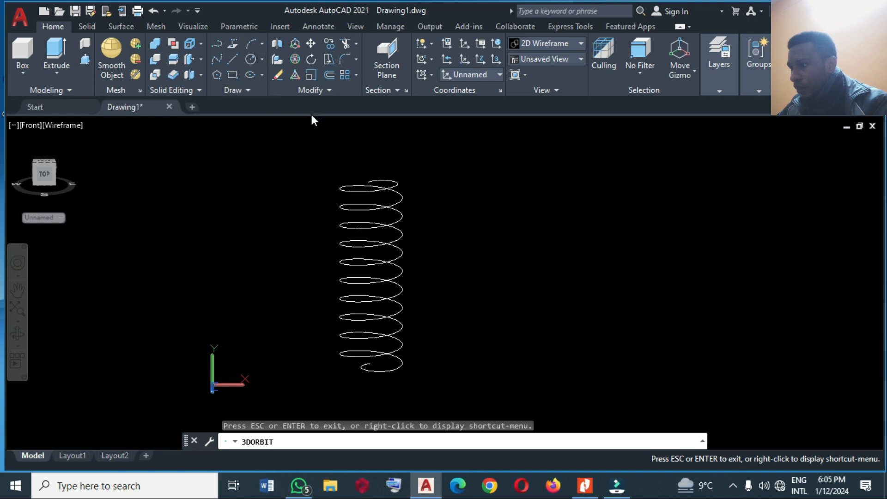
key("Escape")
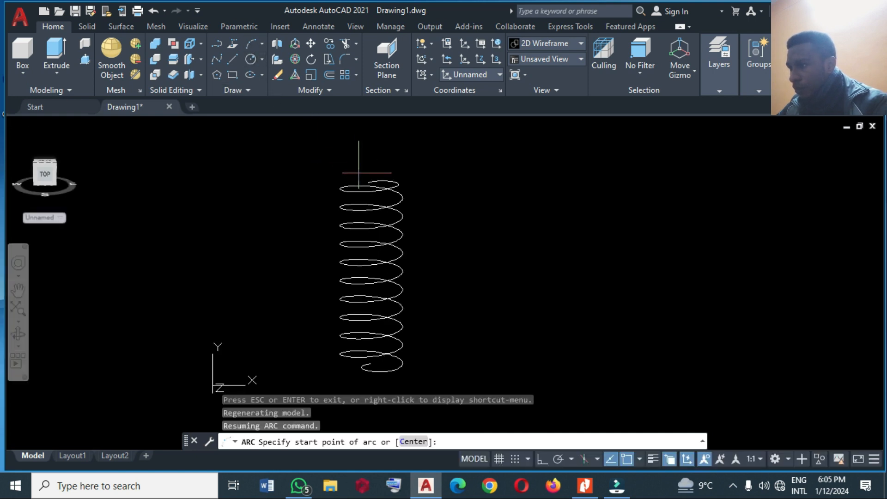
left_click(382, 184)
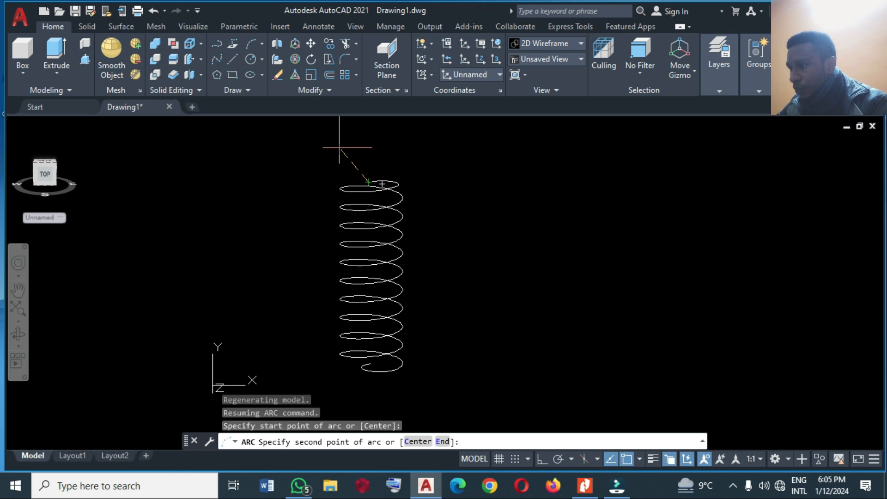
left_click(45, 179)
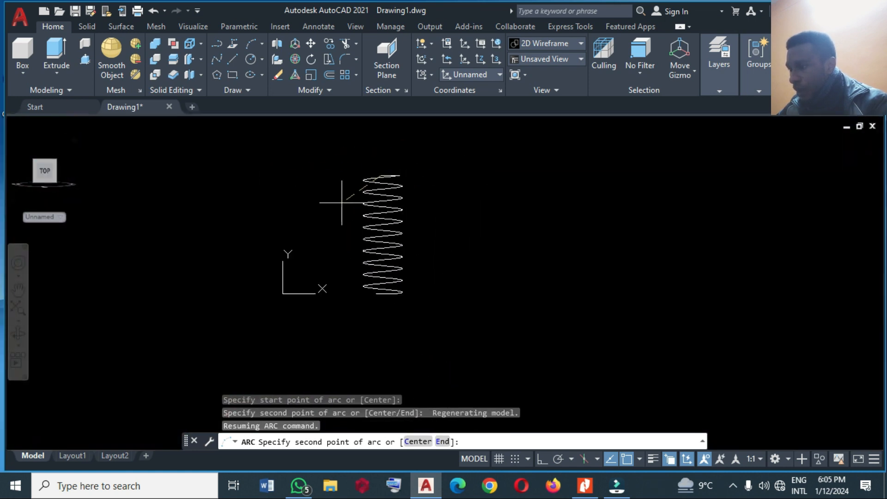
scroll(407, 145, "up", 4)
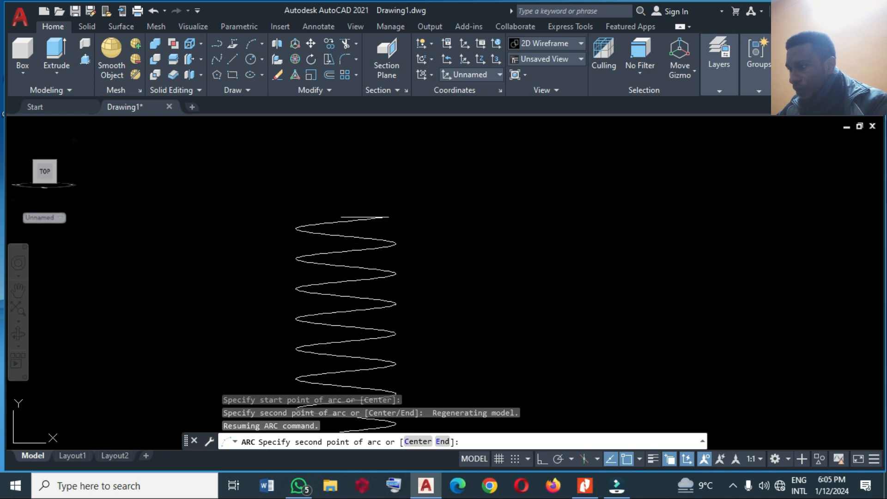
left_click(304, 199)
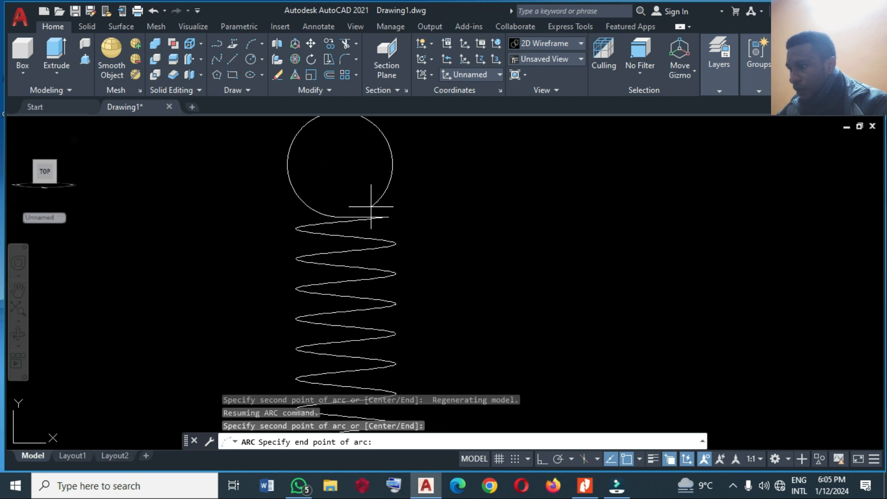
left_click(371, 206)
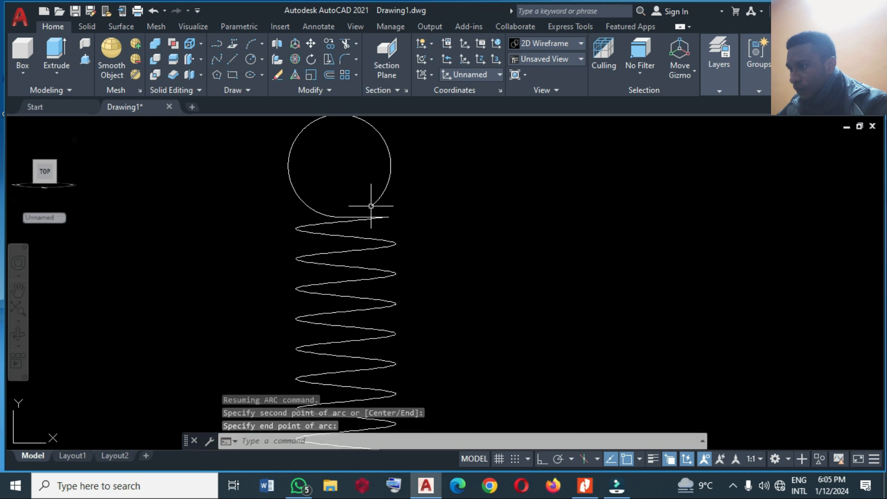
Align the UCS to the inverted back view of the spring.
scroll(383, 200, "down", 3)
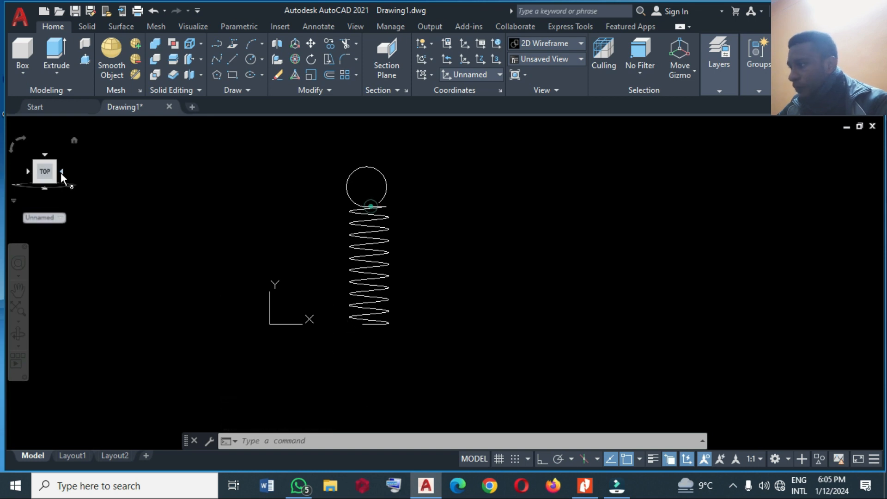
left_click(73, 140)
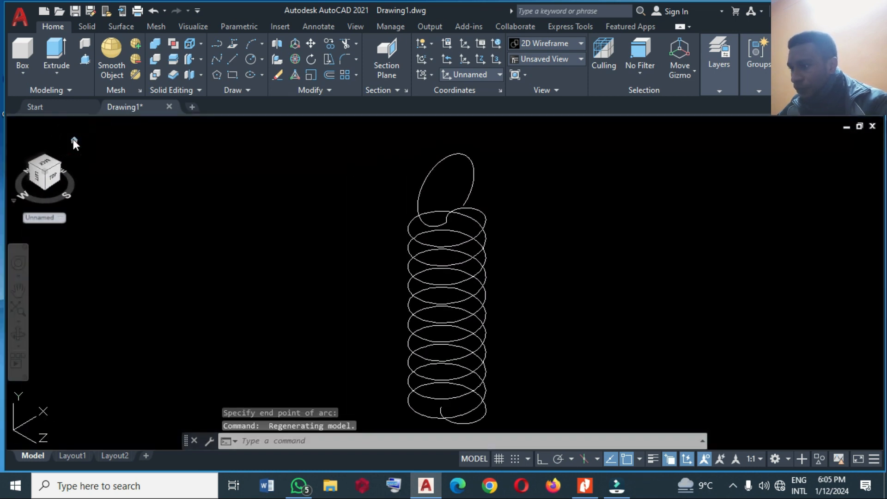
scroll(105, 282, "down", 2)
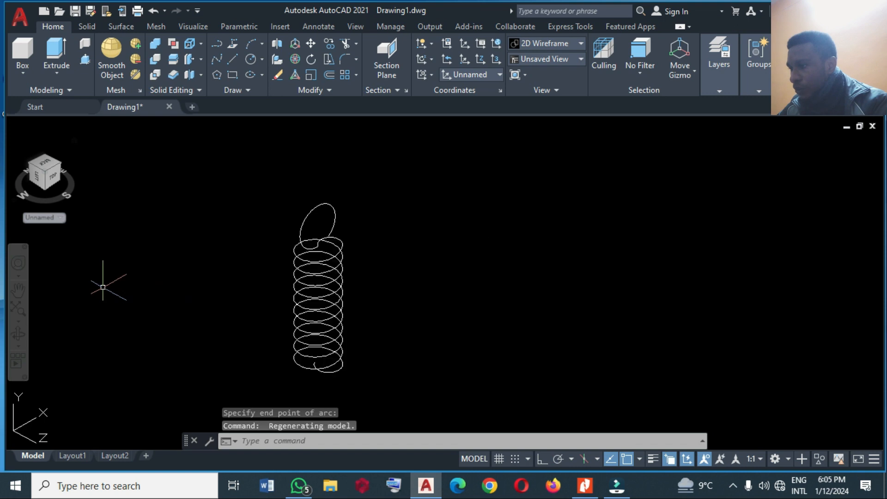
left_click(19, 335)
left_click_drag(314, 362, 314, 252)
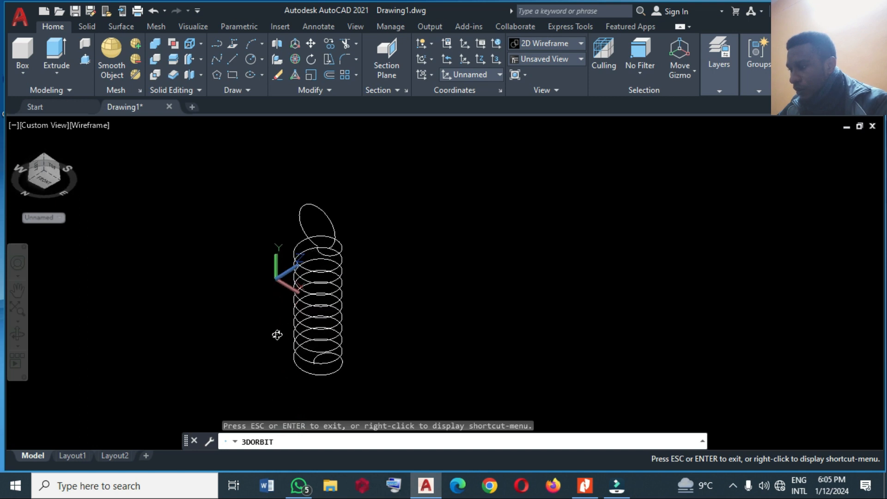
key("Escape")
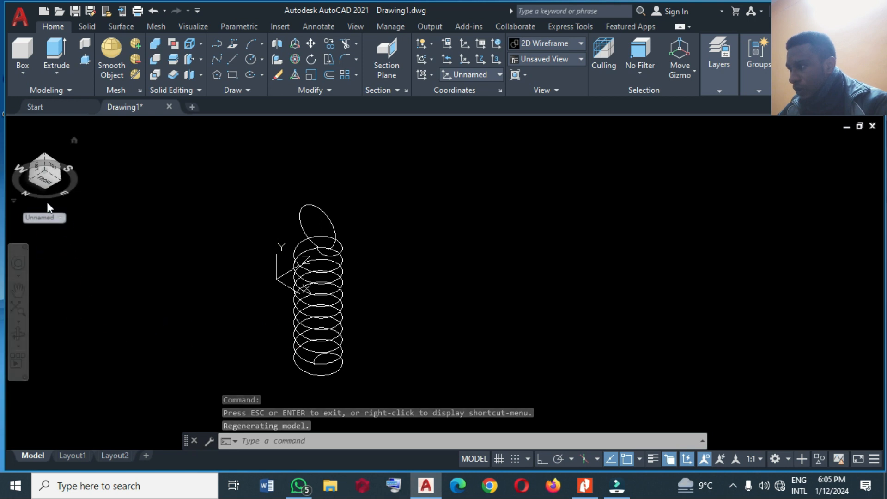
left_click(43, 185)
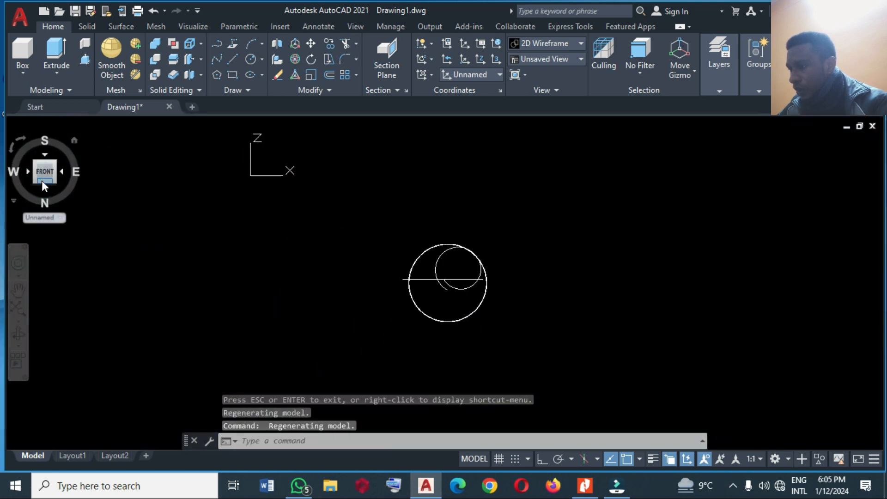
left_click(45, 187)
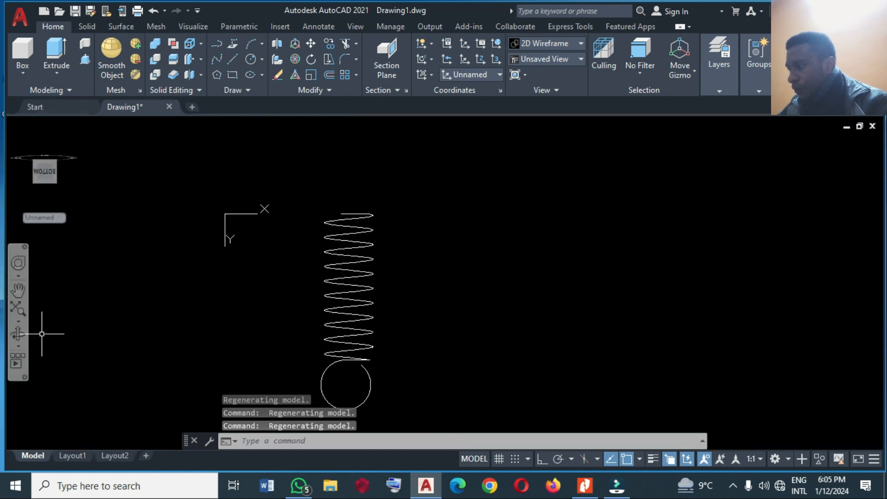
left_click(422, 74)
left_click(425, 97)
Align the UCS to a slightly tilted view with the spring upright and its lower end arc exposed.
left_click(252, 44)
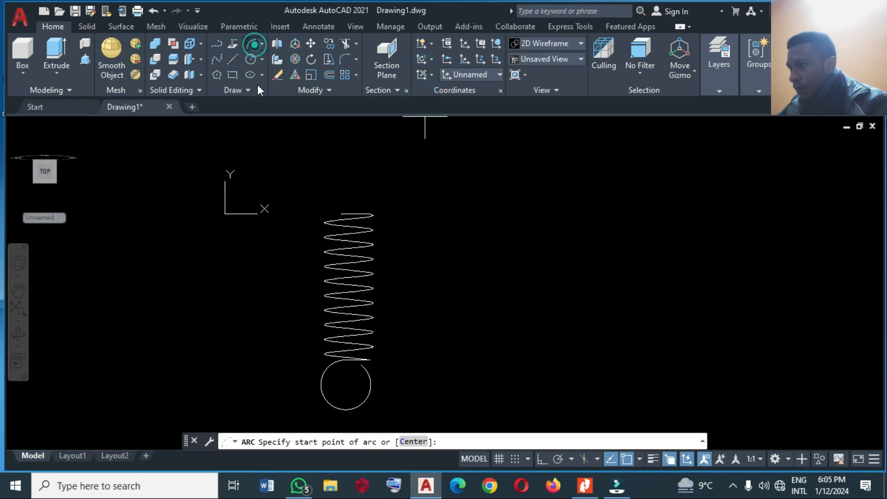
left_click(18, 334)
left_click_drag(23, 328, 338, 239)
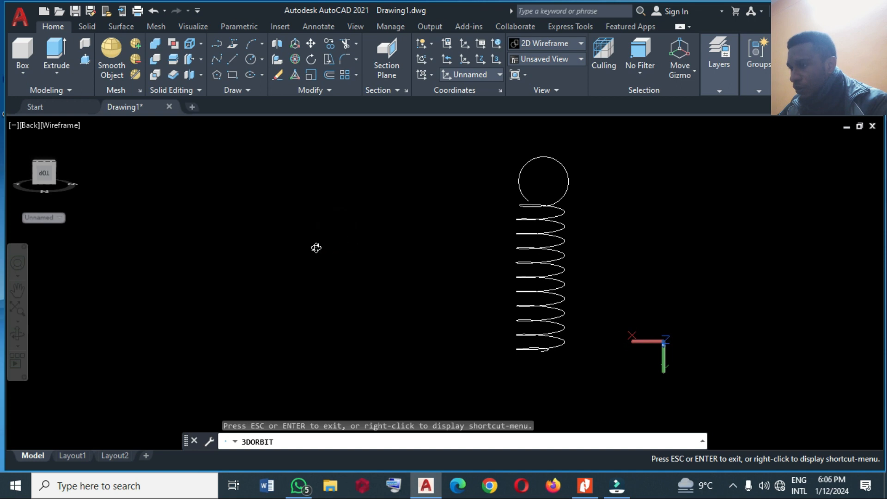
left_click_drag(588, 376, 586, 377)
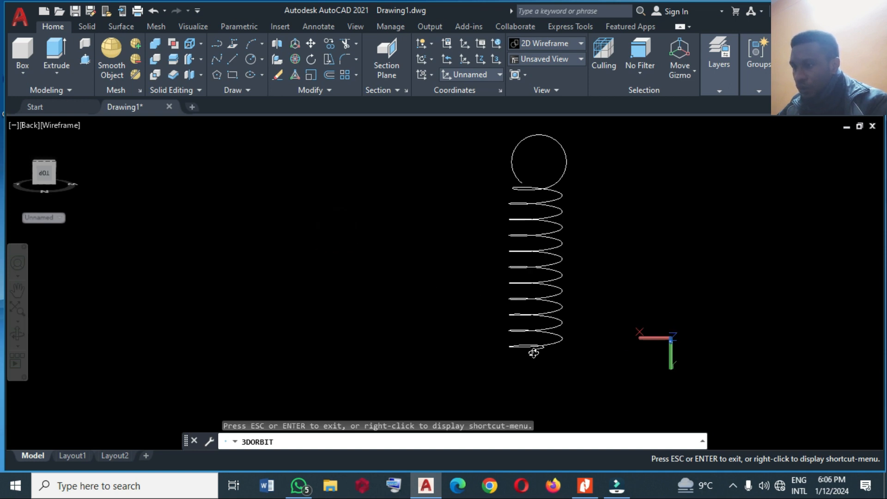
left_click_drag(143, 384, 143, 385)
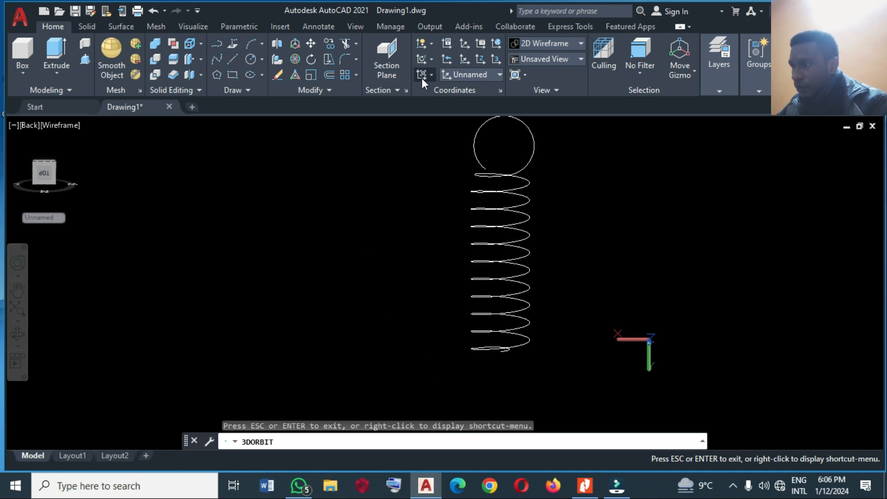
left_click(432, 71)
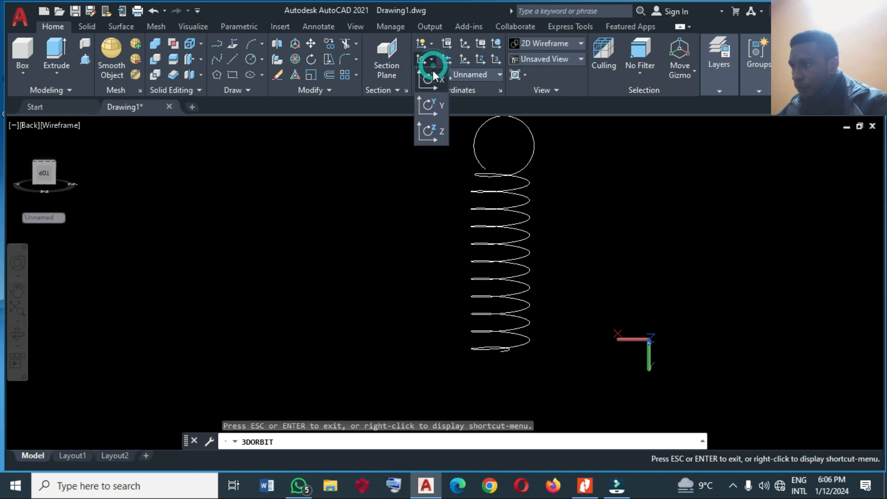
left_click(412, 80)
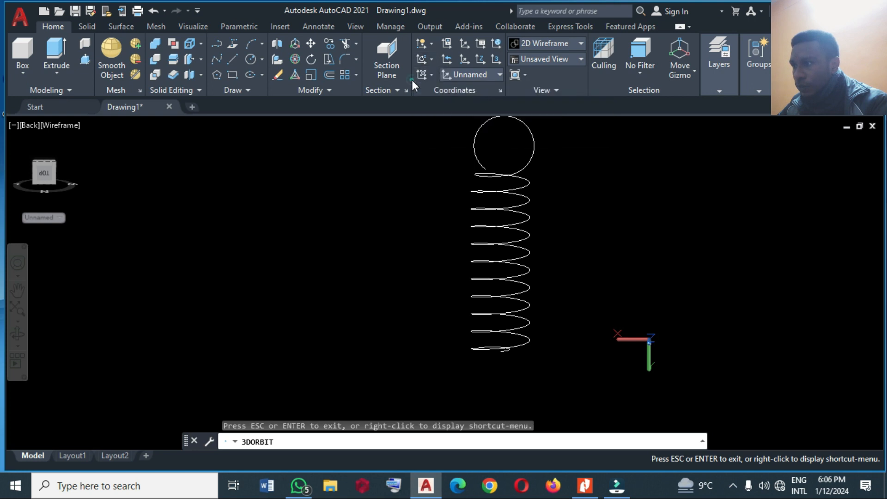
left_click(427, 80)
left_click(425, 91)
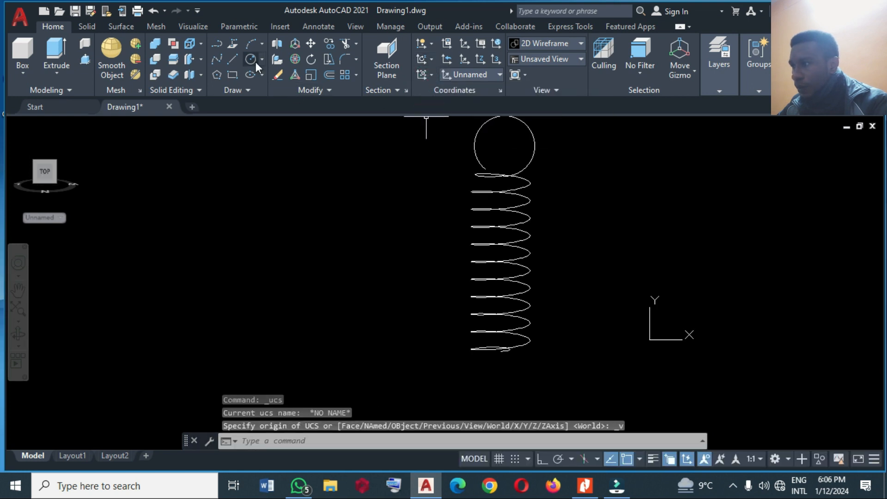
Draw a three-point arc from the inner end of the lower end arc, forming a nearly closed hook loop below the helix.
left_click(251, 48)
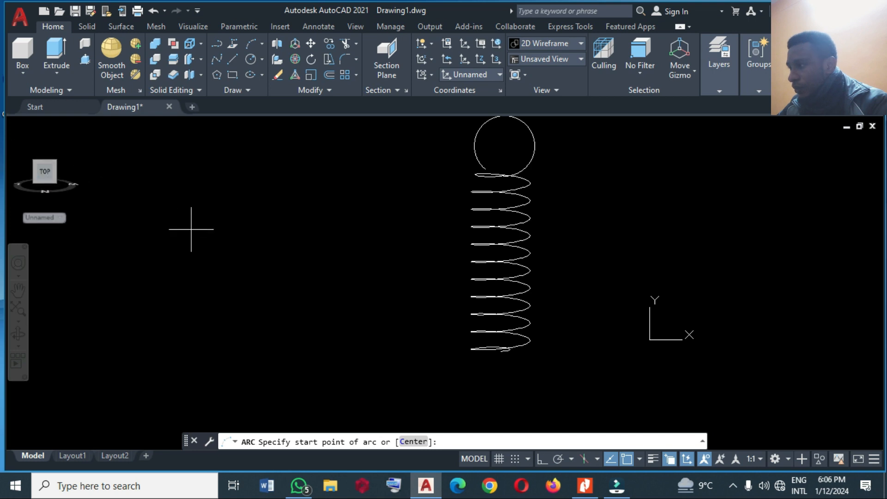
left_click(500, 350)
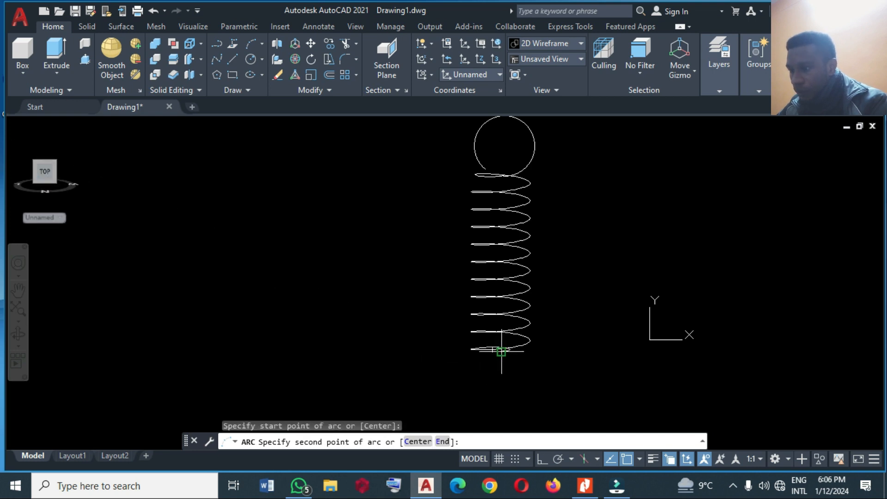
left_click(46, 173)
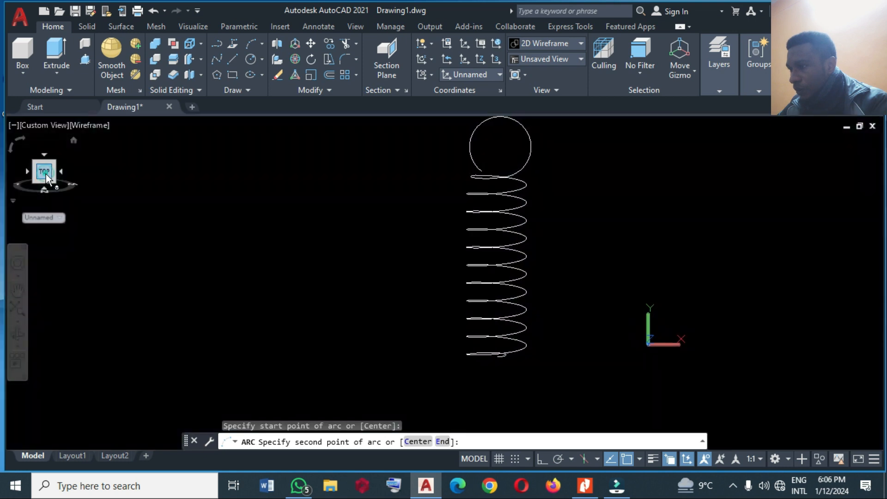
scroll(355, 200, "down", 5)
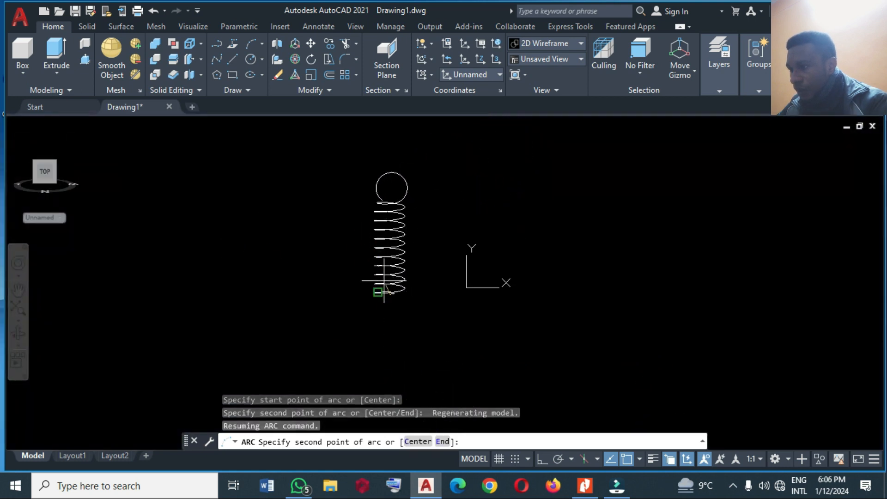
scroll(383, 281, "up", 5)
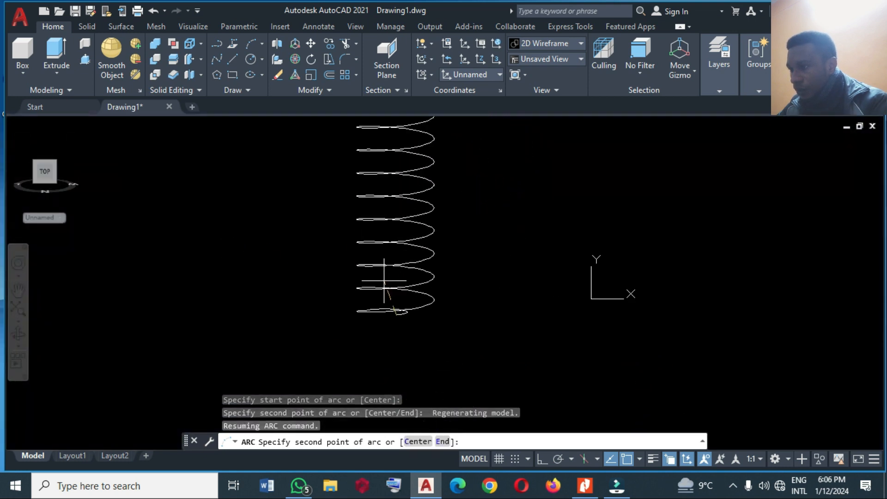
left_click(365, 330)
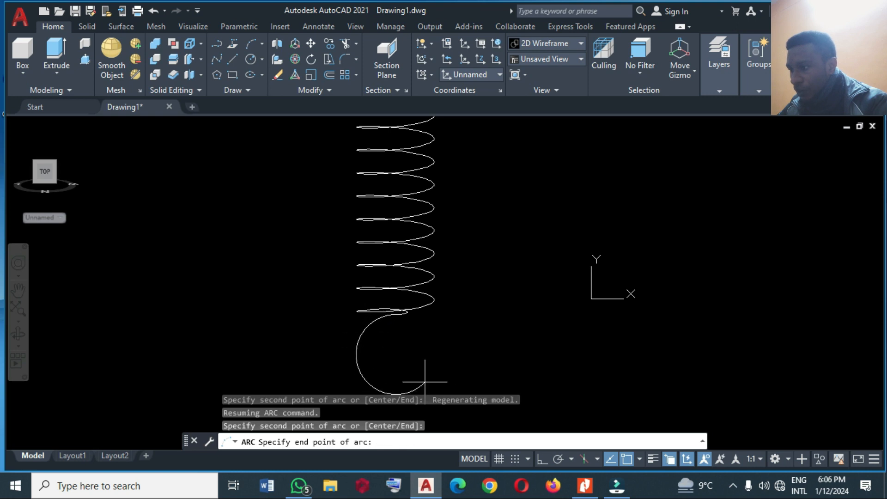
scroll(432, 350, "down", 2)
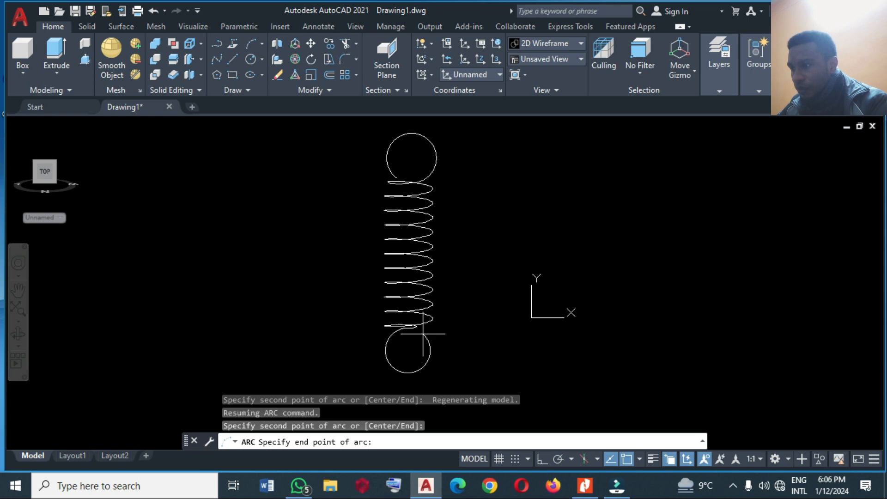
left_click(422, 333)
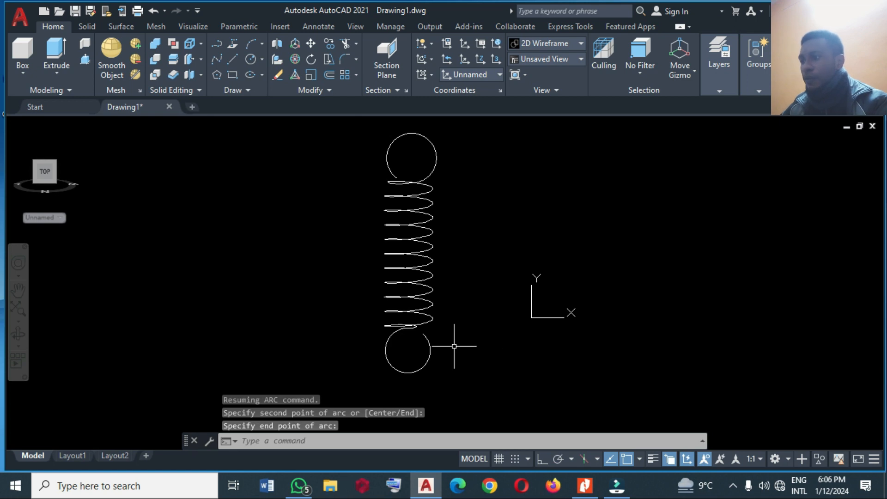
scroll(342, 305, "down", 2)
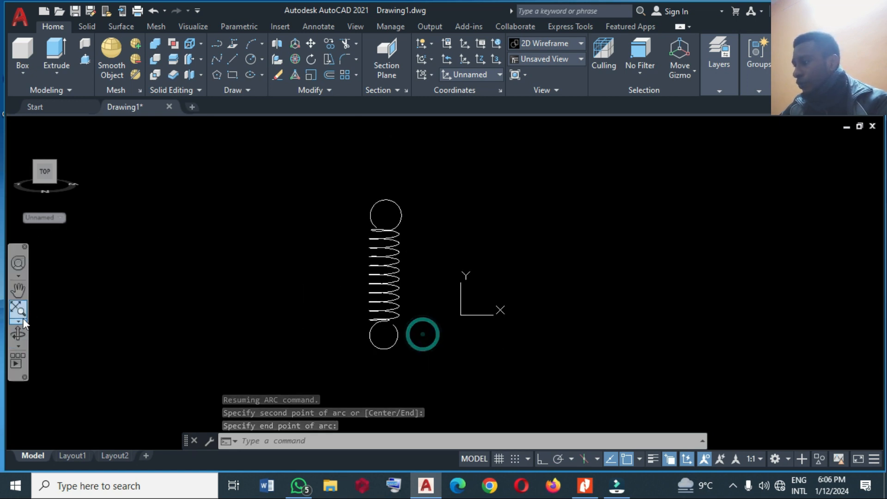
left_click(73, 141)
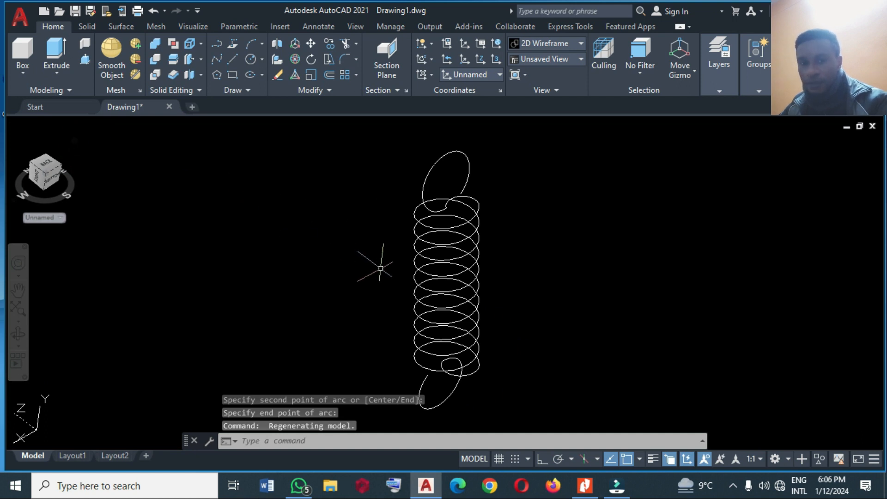
left_click(603, 372)
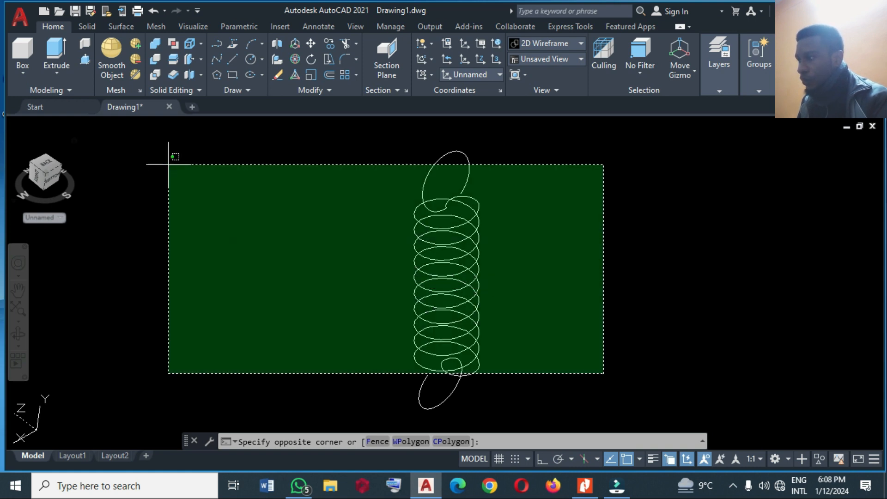
left_click(548, 272)
left_click(74, 140)
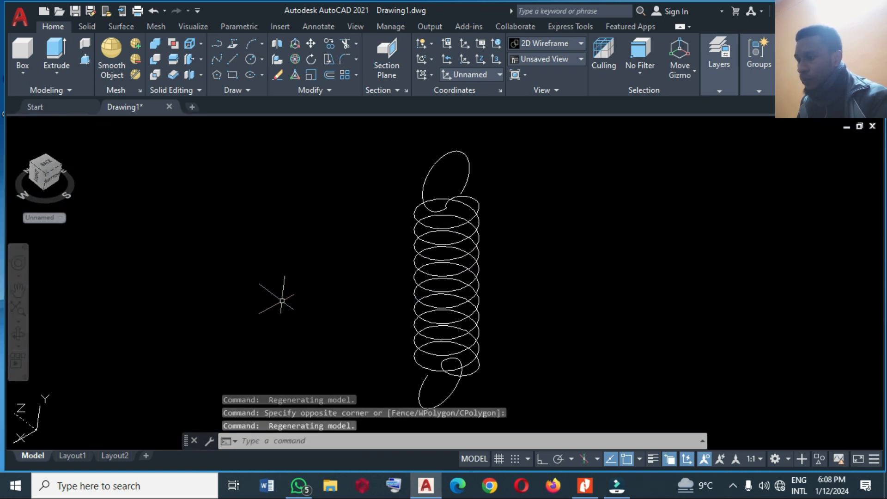
Join the helix, its two end arcs and both hook loops into a single spline.
scroll(281, 301, "down", 2)
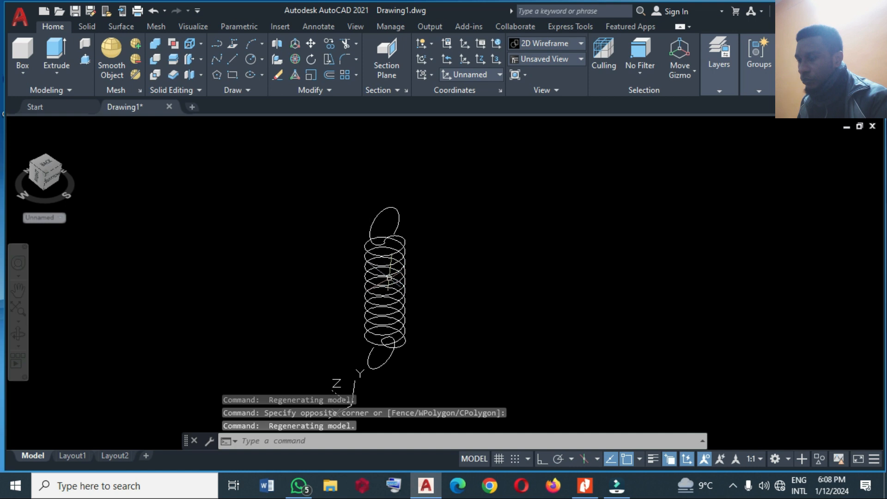
scroll(391, 255, "up", 2)
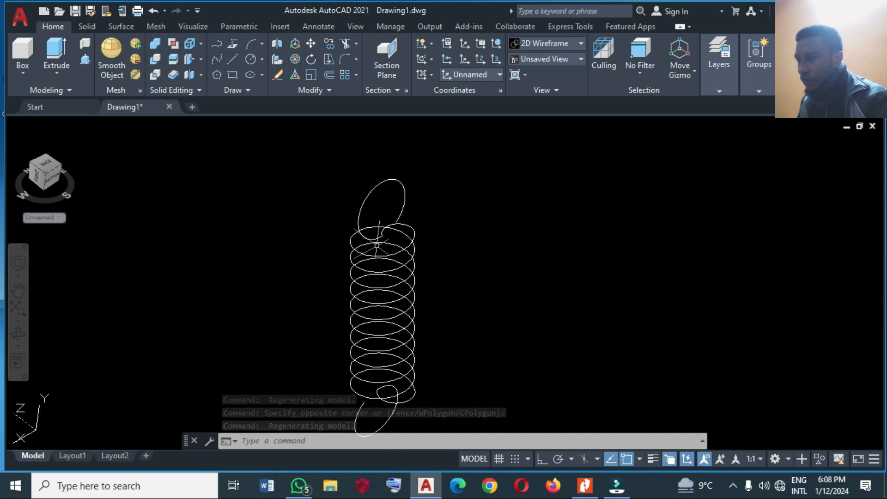
left_click(373, 240)
left_click(362, 198)
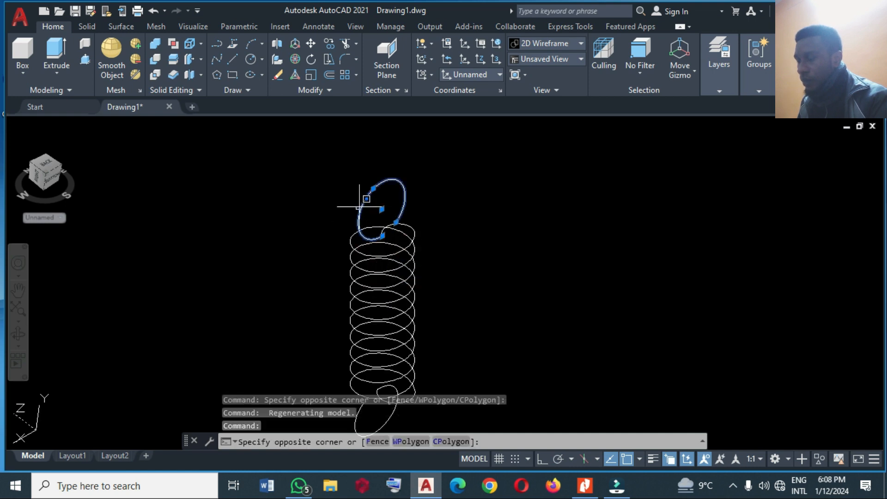
scroll(370, 213, "down", 1)
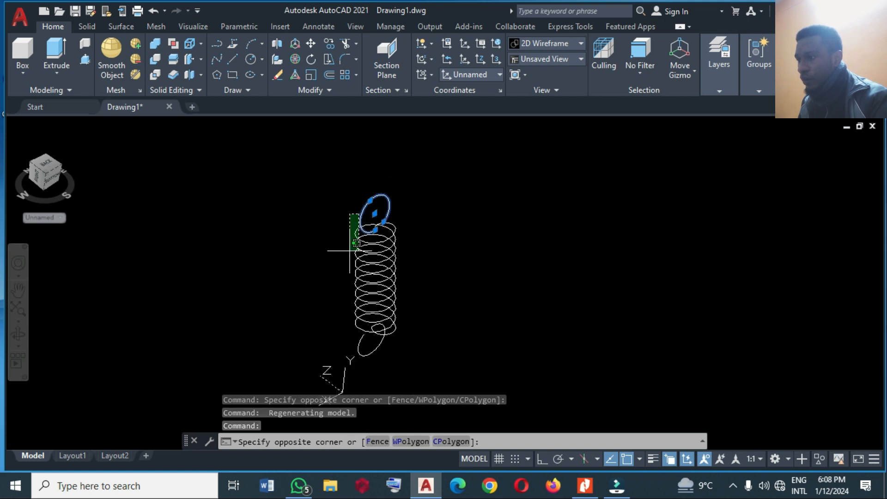
left_click(352, 235)
left_click(339, 184)
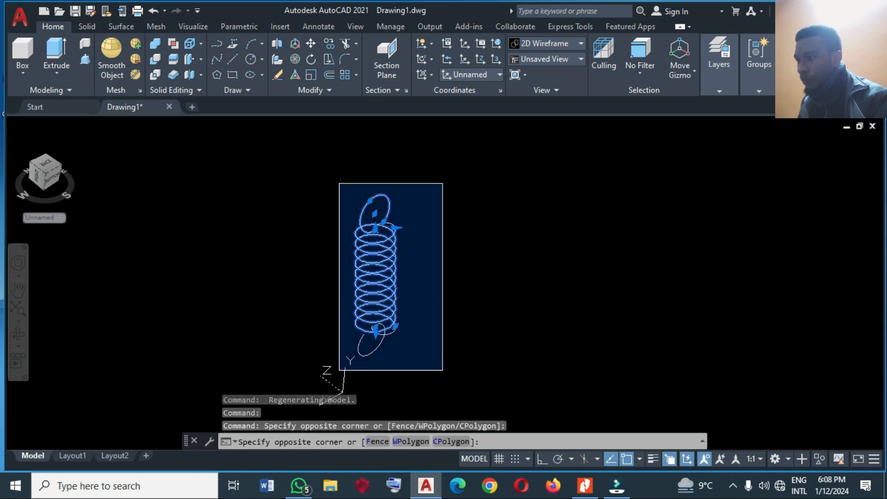
left_click(442, 370)
type("j")
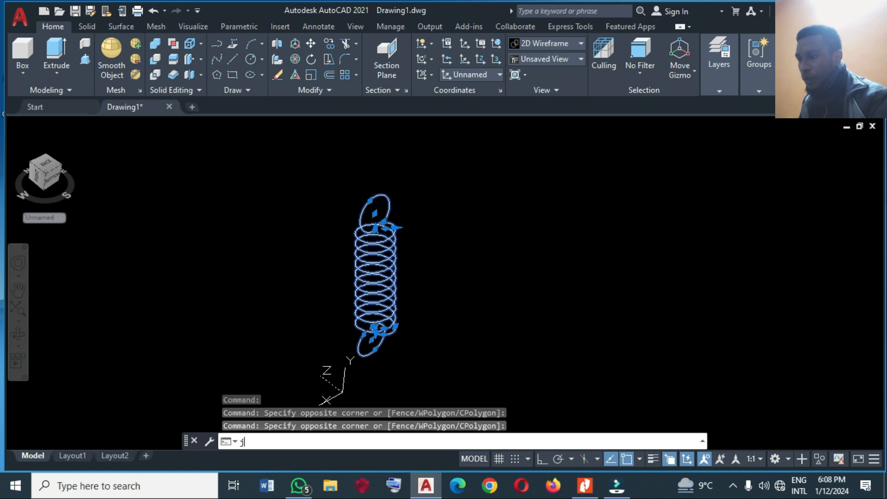
key("Return")
Remove the spline's control vertex at the sharp corner where the upper hook loop meets its end arc.
left_click(381, 322)
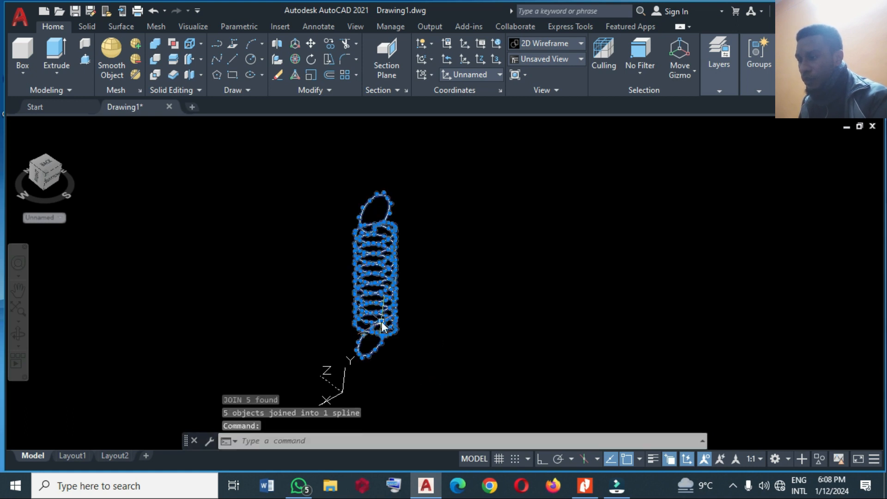
scroll(366, 218, "up", 8)
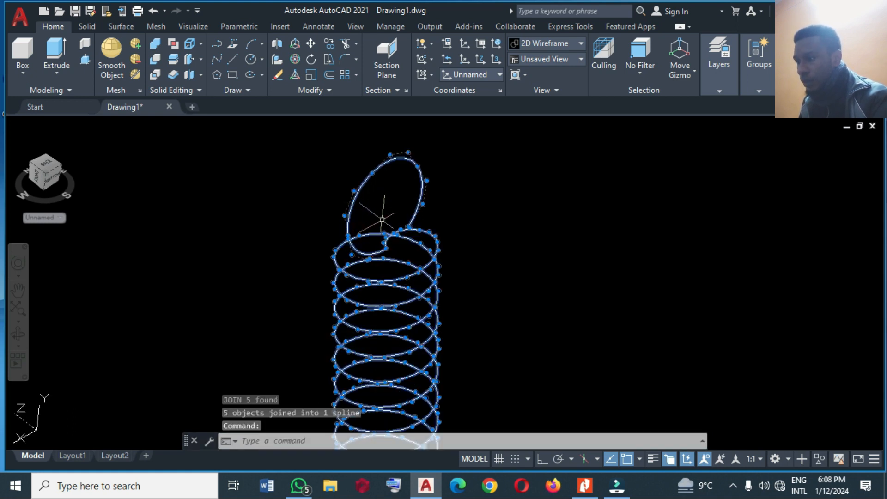
scroll(379, 237, "up", 2)
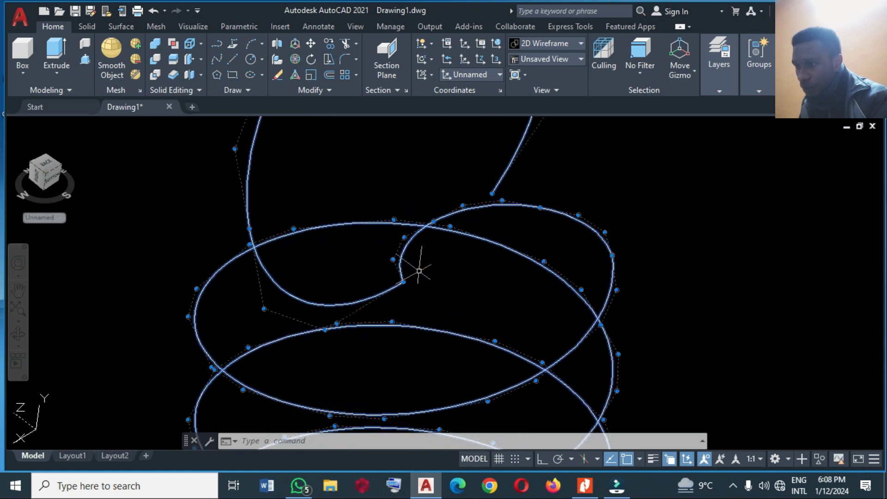
mouse_move(403, 285)
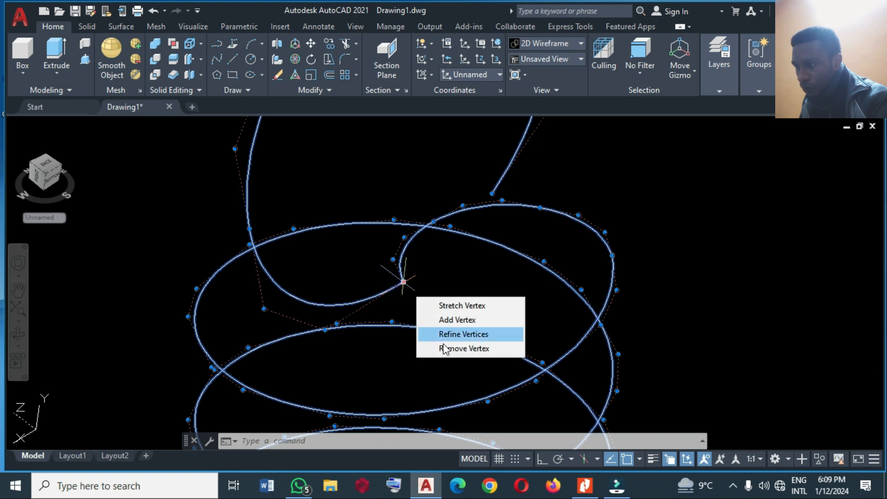
left_click(447, 348)
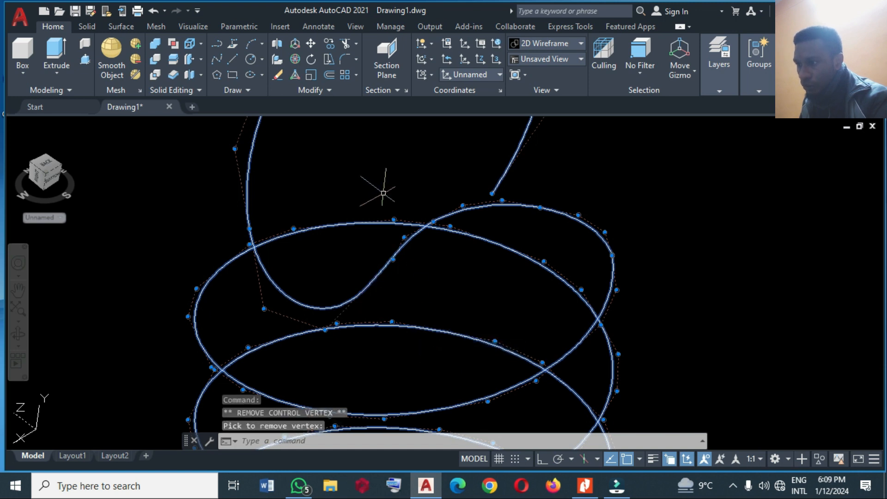
Remove the spline's control vertex at the sharp corner where the lower hook loop meets its end arc.
scroll(610, 259, "up", 4)
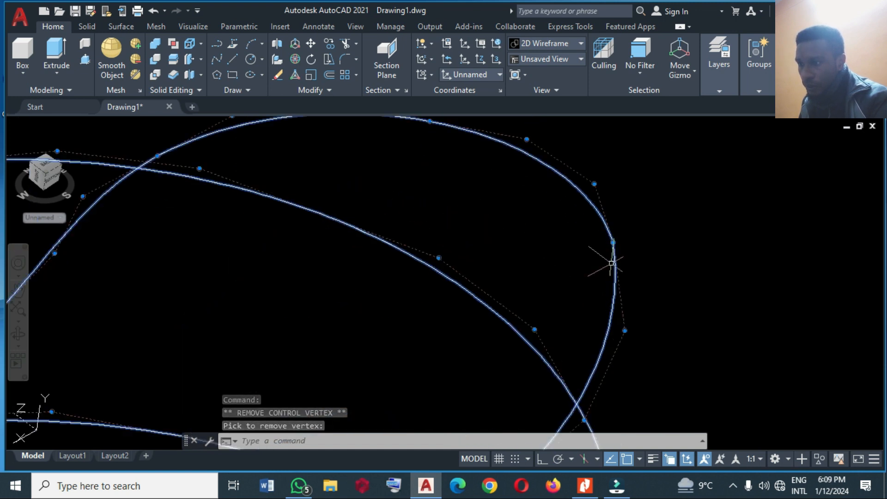
scroll(616, 253, "down", 4)
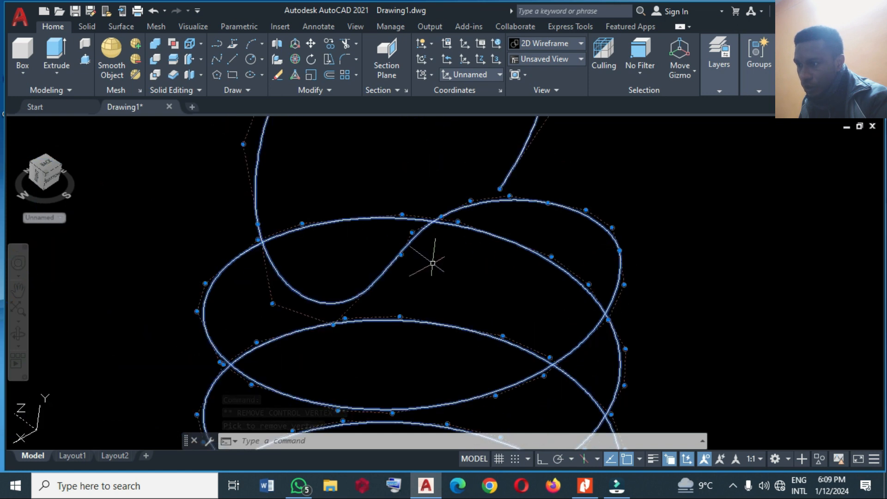
scroll(432, 263, "down", 8)
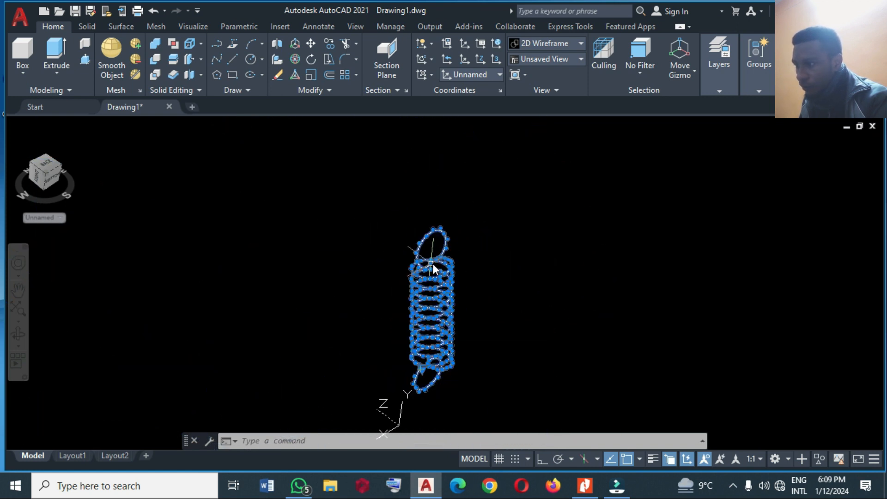
scroll(439, 391, "up", 8)
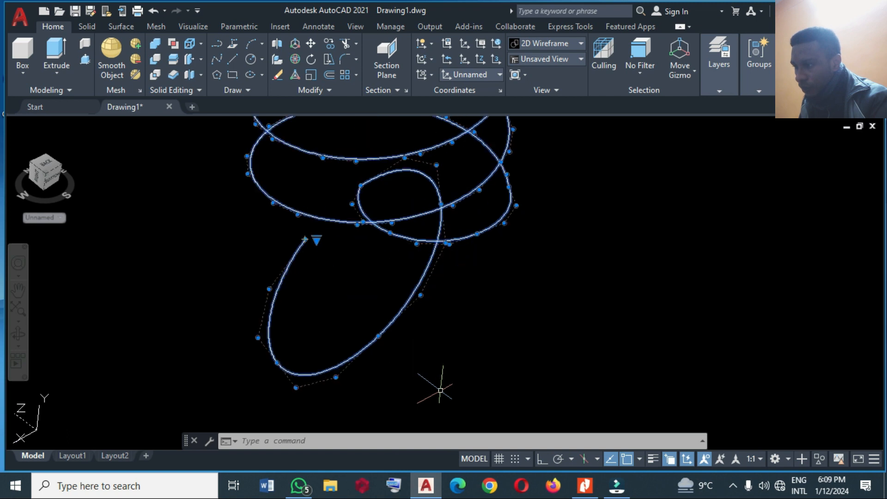
scroll(376, 162, "up", 4)
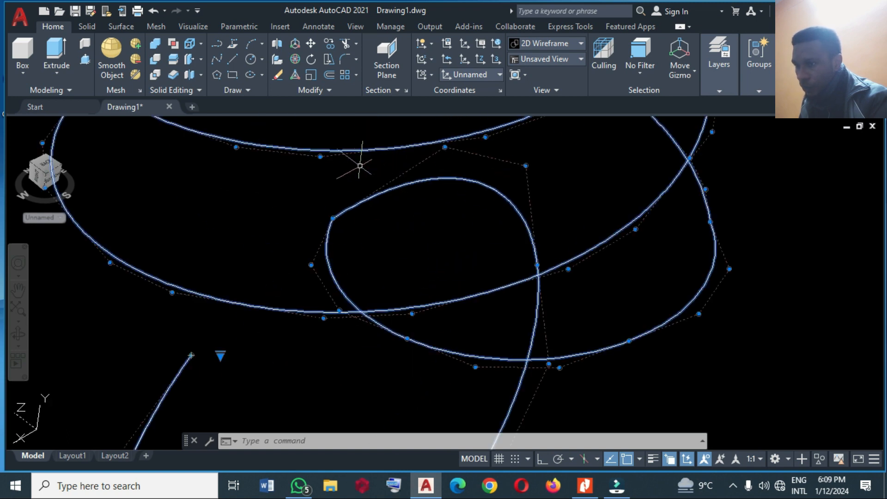
mouse_move(336, 218)
left_click(370, 288)
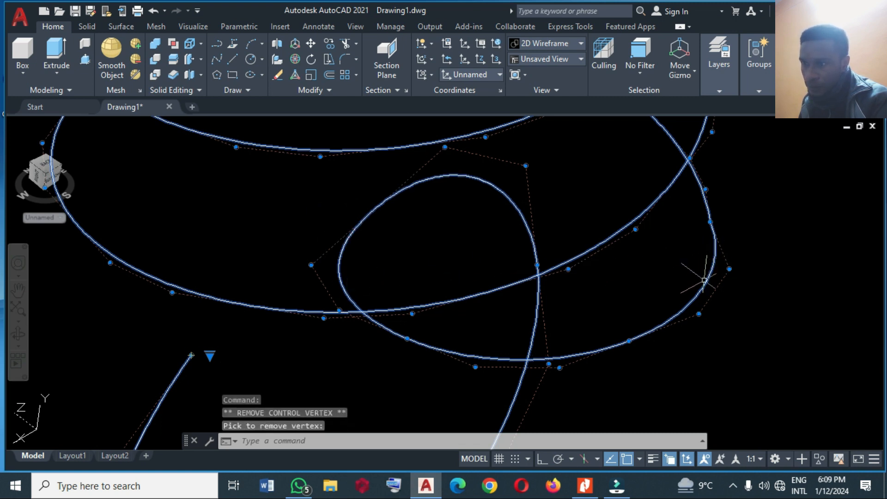
Align the UCS to a slightly tilted view of the whole spring with both hooks in sight.
scroll(453, 405, "down", 2)
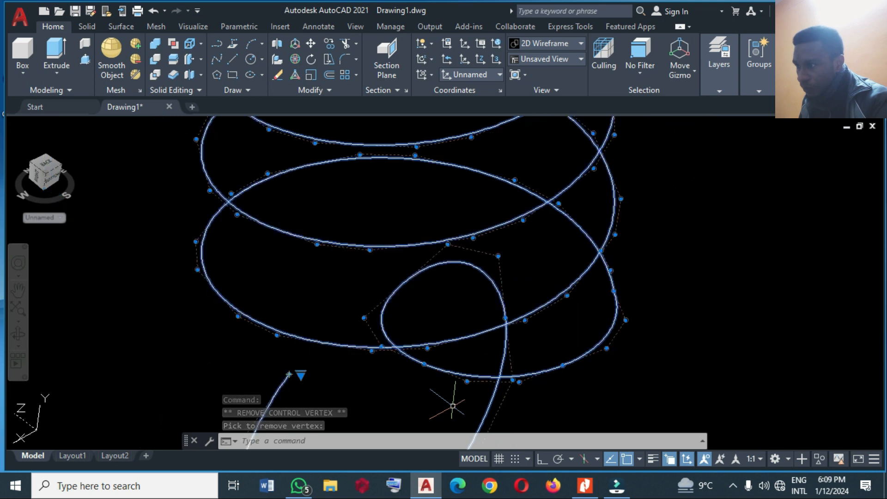
scroll(415, 415, "down", 2)
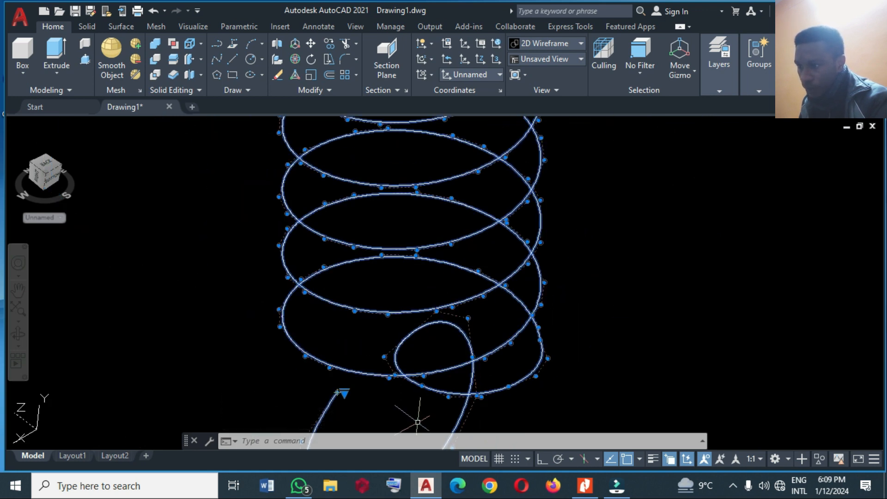
scroll(409, 359, "down", 2)
scroll(410, 359, "down", 2)
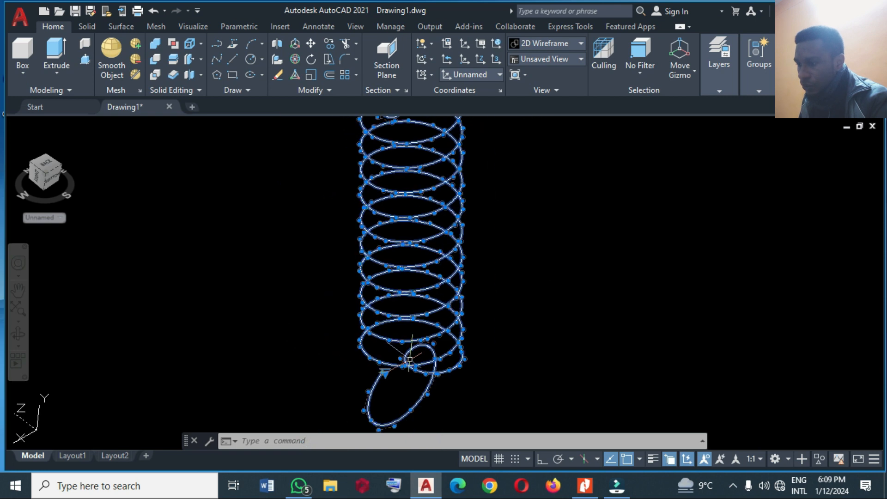
scroll(406, 356, "down", 2)
left_click(16, 338)
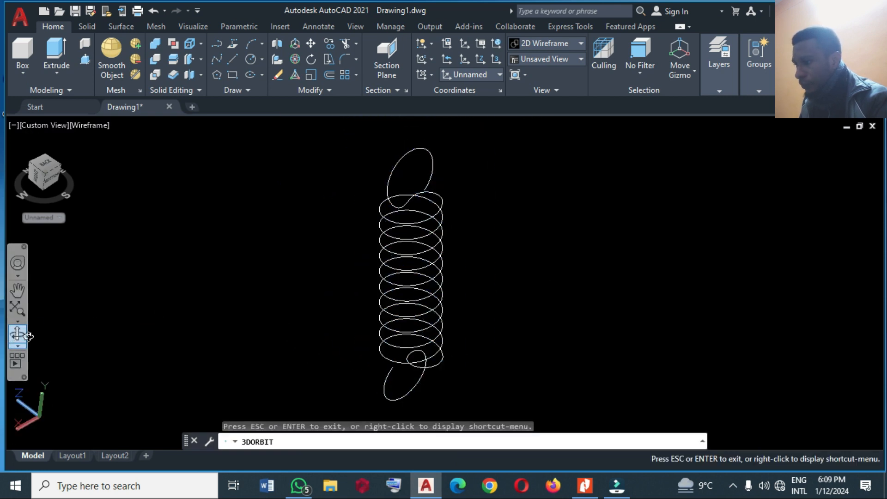
left_click_drag(393, 301, 375, 287)
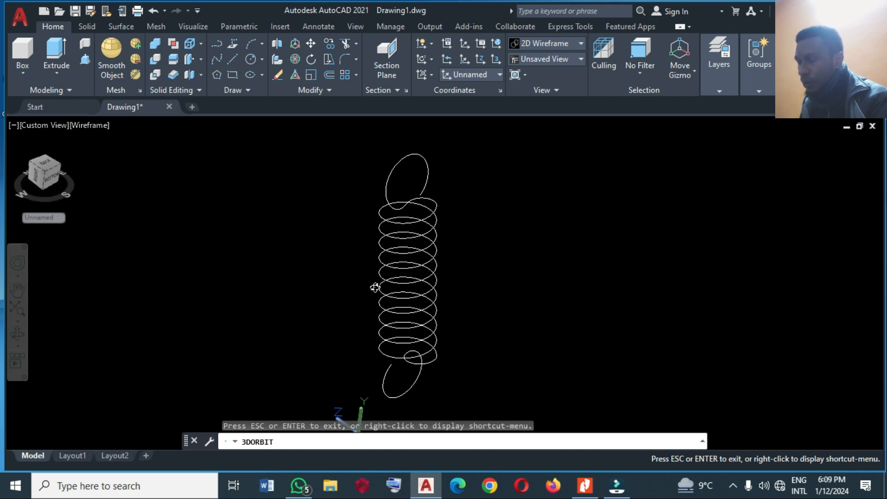
key("Escape")
left_click(378, 263)
left_click(424, 76)
left_click(426, 92)
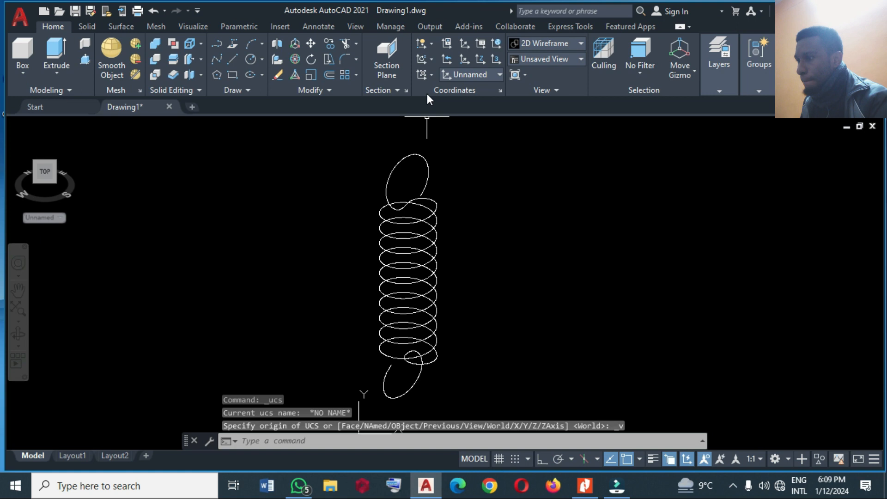
Draw a circle of radius 0.75 in the empty space beside the spring path as the wire profile.
left_click(251, 59)
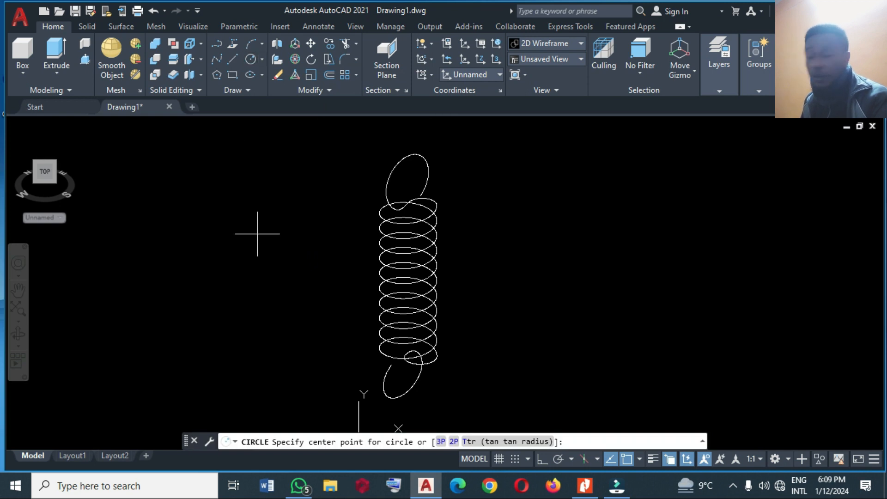
left_click(276, 236)
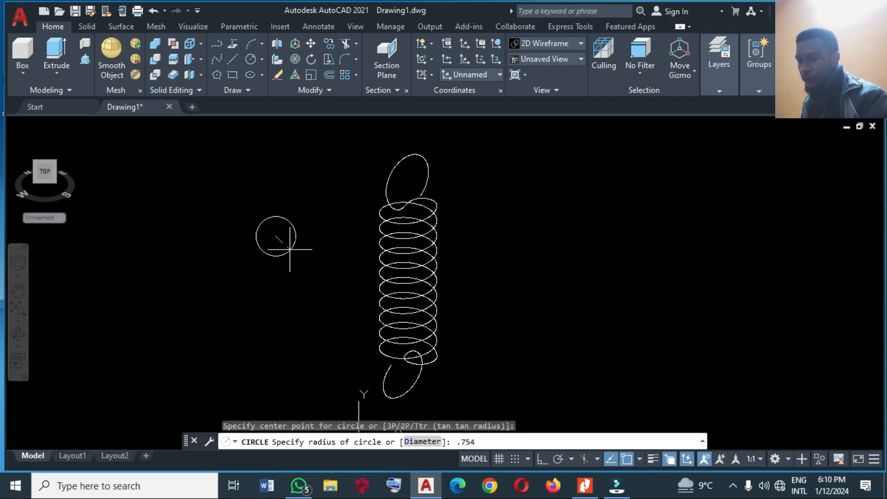
key("Return")
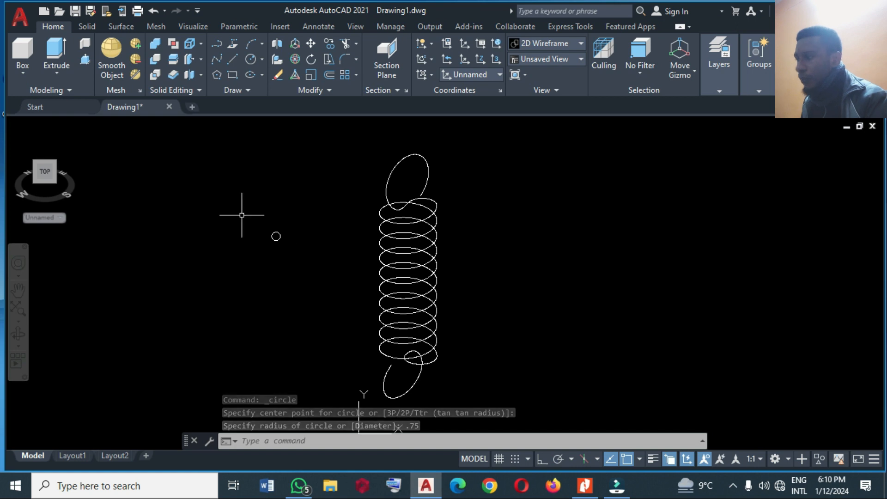
Sweep the small circle along the joined spring spline to form the solid wire.
left_click(55, 75)
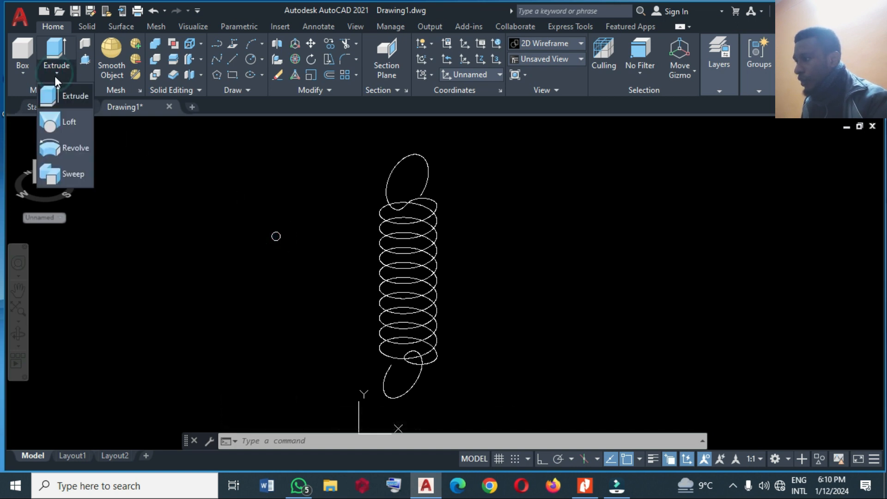
left_click(68, 175)
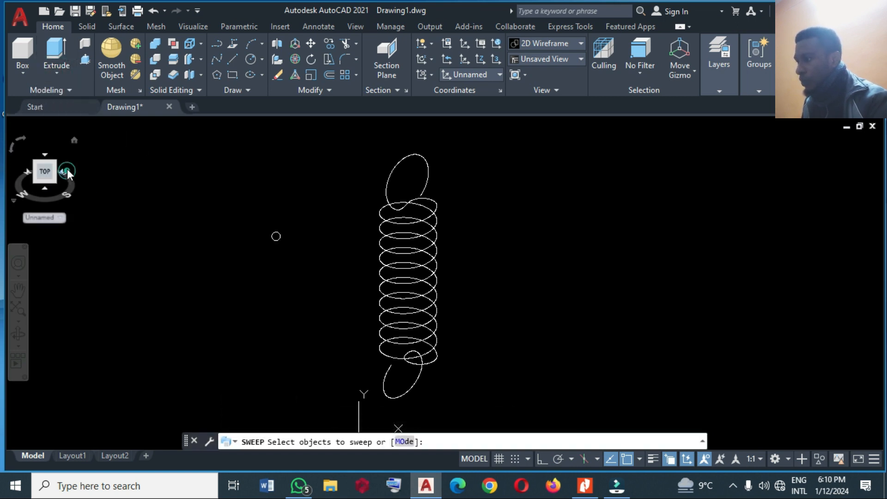
left_click(276, 235)
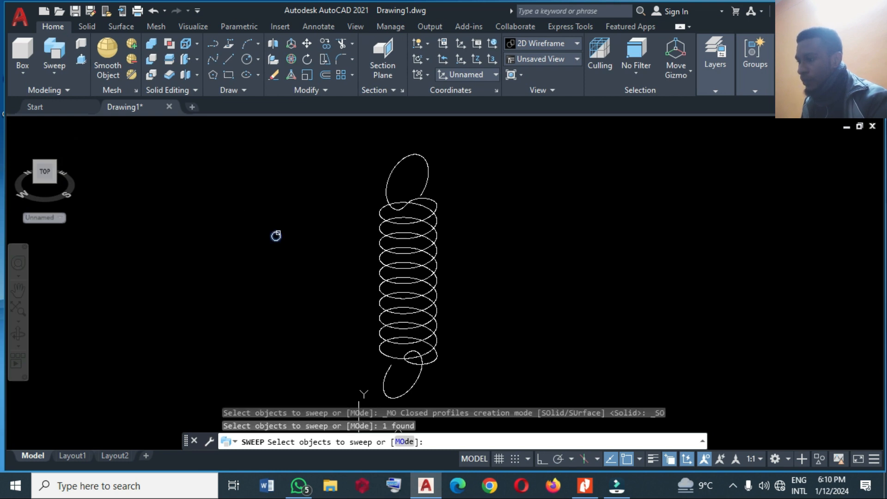
key("Return")
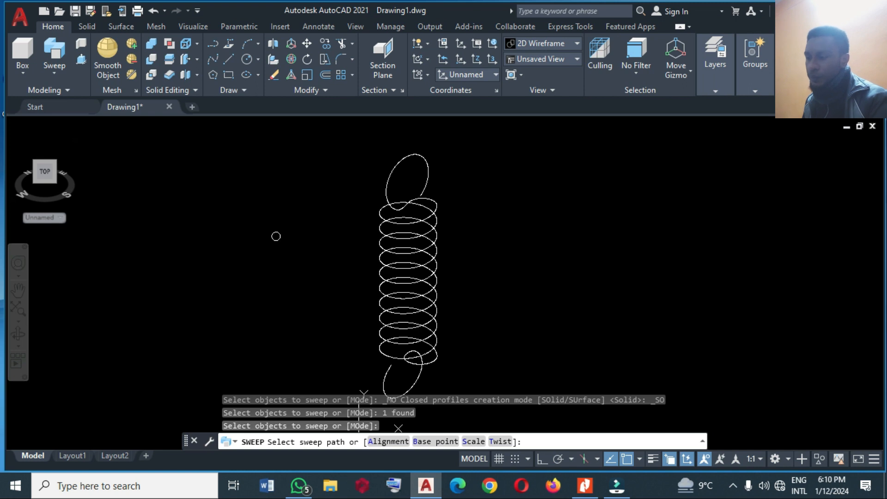
left_click(424, 189)
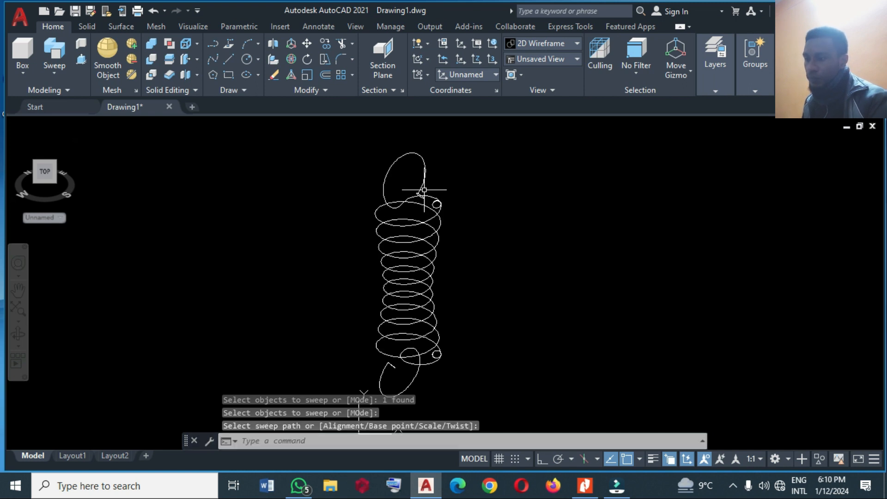
Set the visual style of the model view to Shaded.
scroll(422, 221, "down", 1)
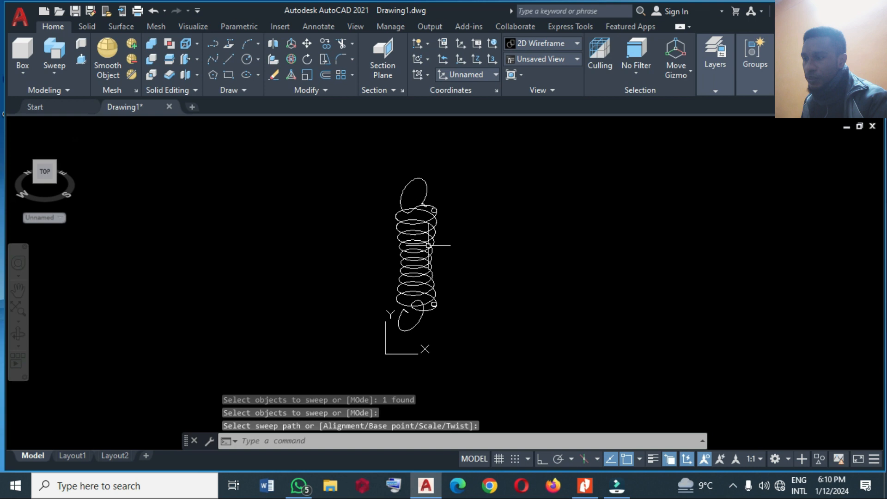
scroll(430, 242, "up", 2)
scroll(370, 288, "down", 2)
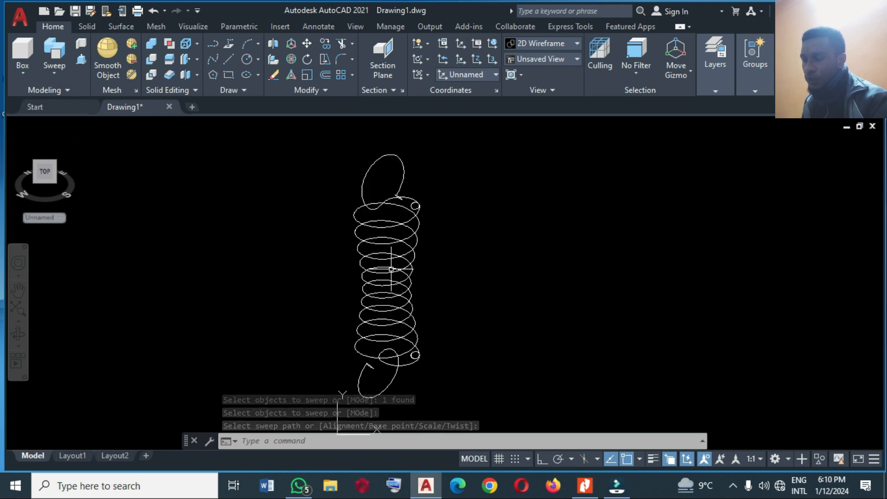
left_click(531, 44)
left_click(531, 107)
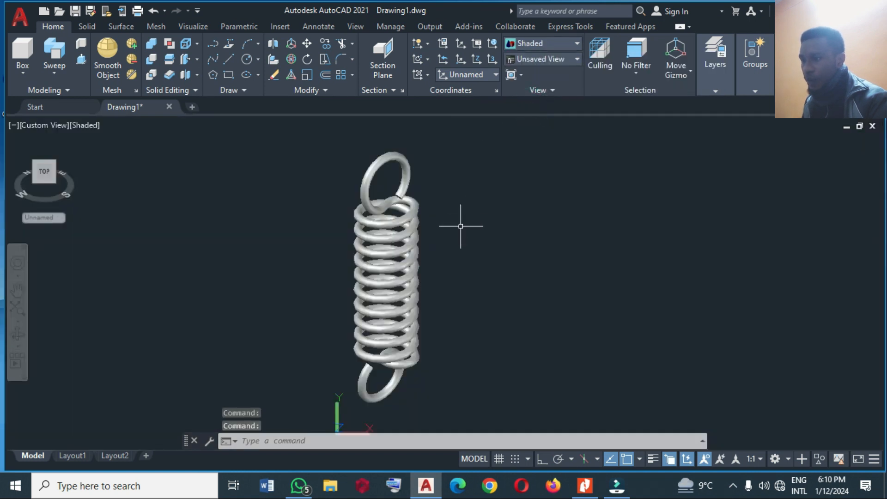
scroll(370, 259, "up", 2)
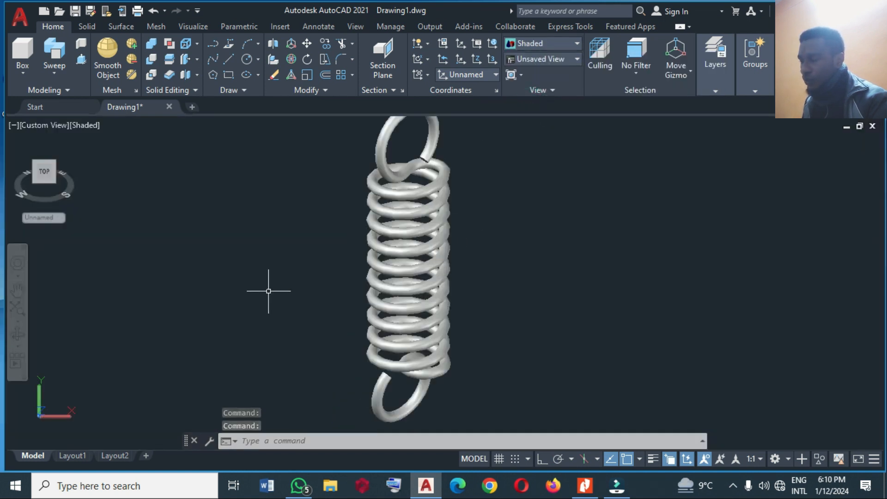
Compare the shaded spring with the reference image in Nitro Pro, then return to the AutoCAD model.
left_click(17, 334)
left_click_drag(392, 312, 408, 252)
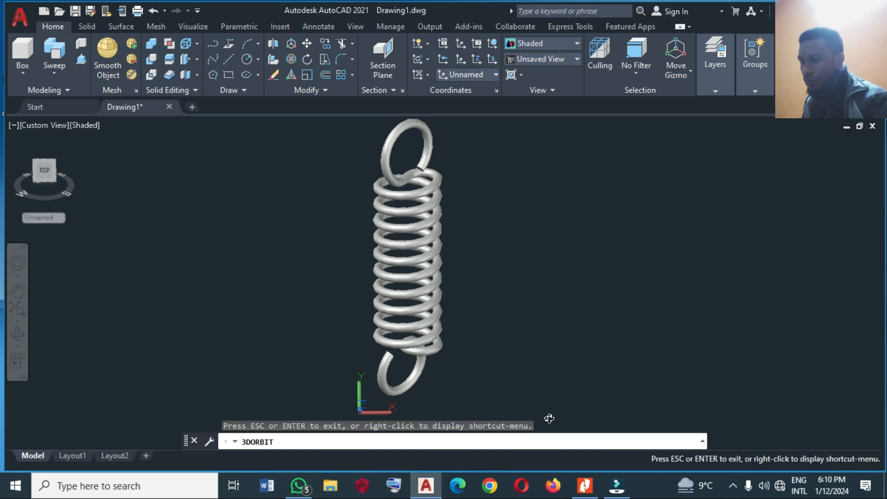
left_click(584, 486)
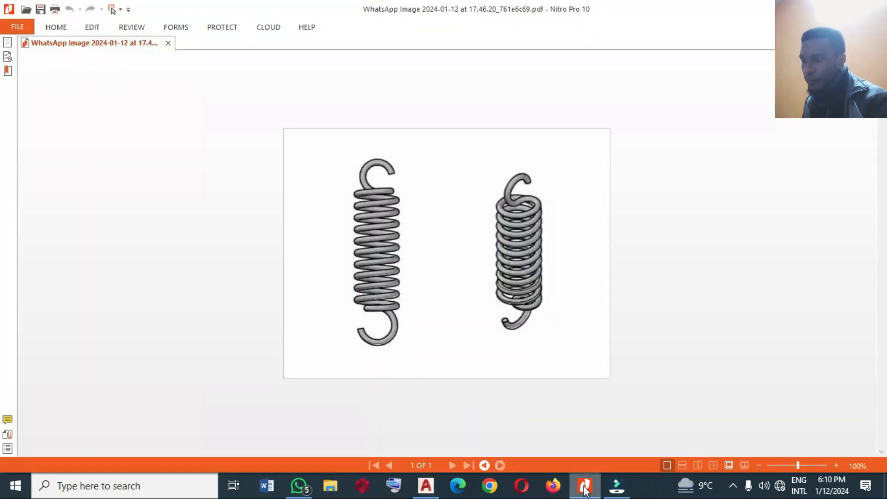
left_click(584, 485)
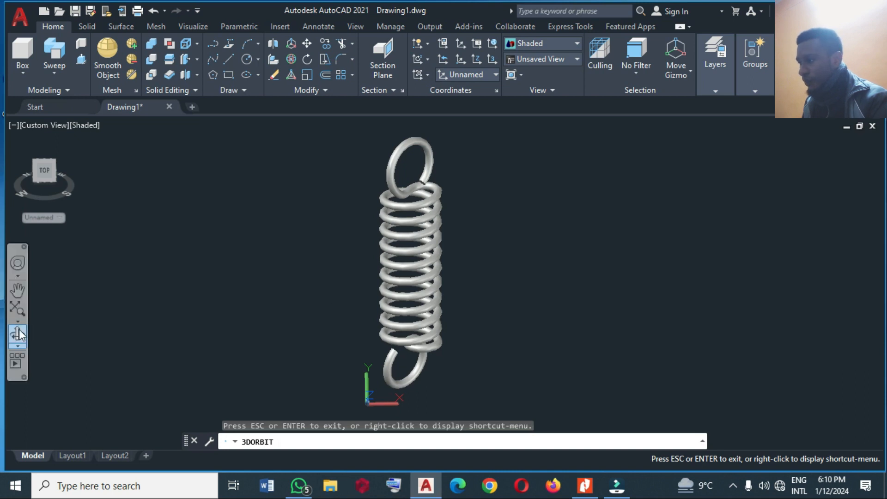
Examine the swept spring from all sides with Free Orbit, checking the coils and both end hooks.
left_click(18, 346)
left_click(54, 372)
left_click_drag(578, 282, 457, 213)
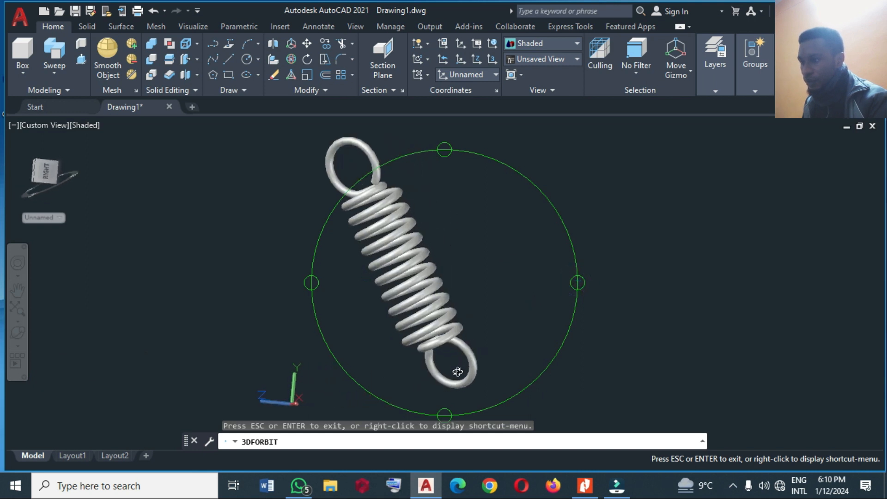
left_click_drag(447, 406, 517, 257)
left_click_drag(309, 282, 519, 234)
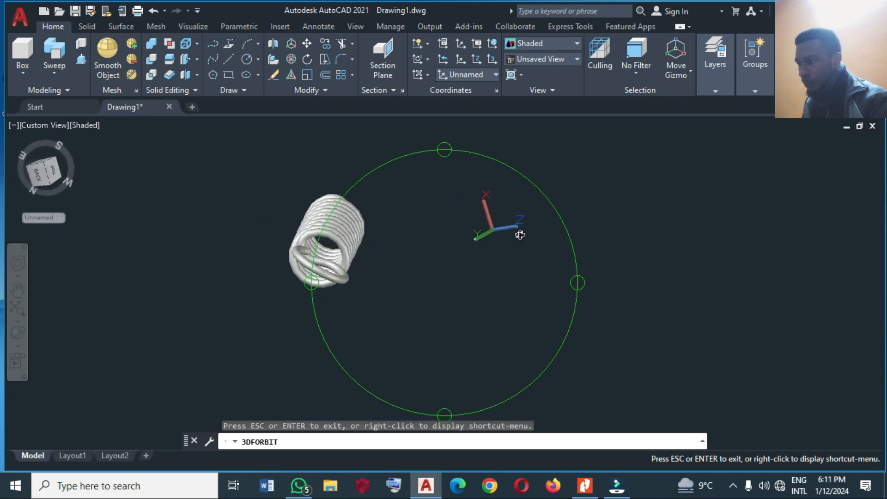
left_click_drag(446, 152, 435, 302)
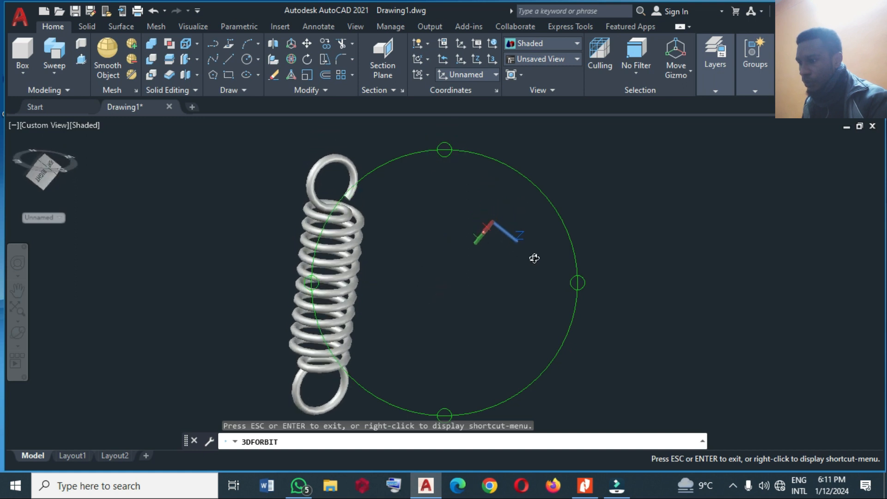
left_click_drag(585, 287, 526, 283)
left_click_drag(513, 176, 449, 229)
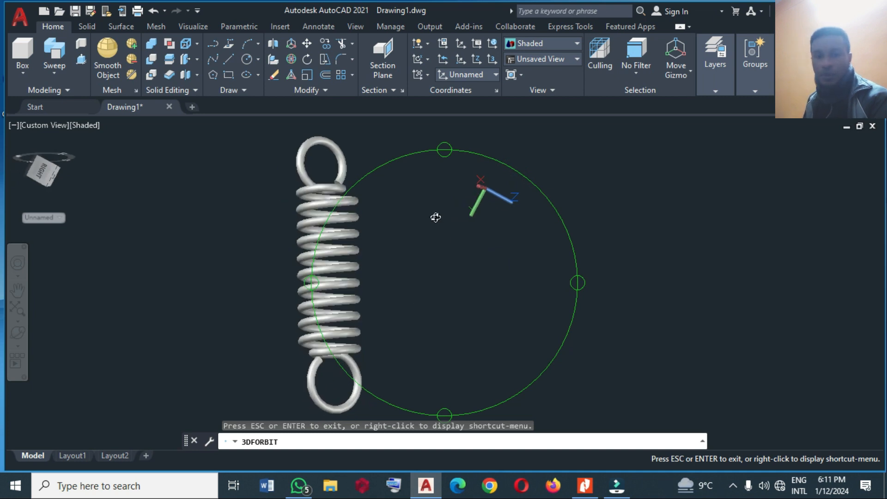
left_click_drag(447, 156, 312, 266)
scroll(485, 206, "down", 3)
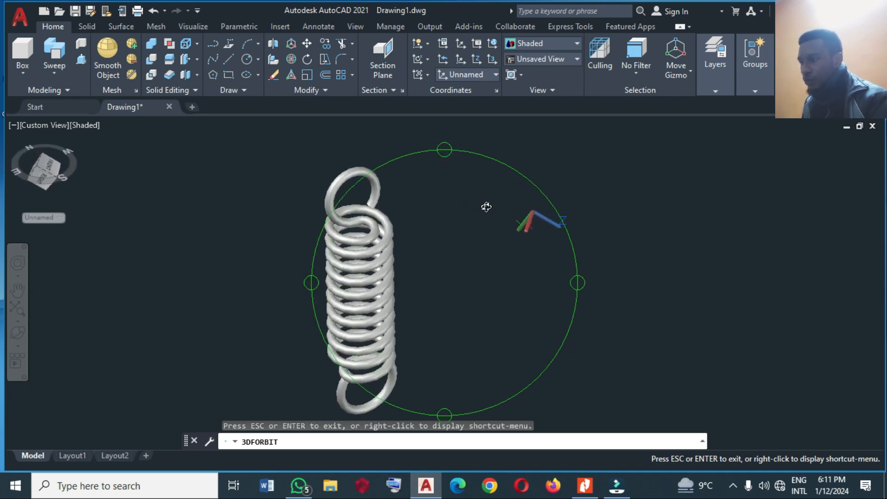
scroll(411, 253, "up", 2)
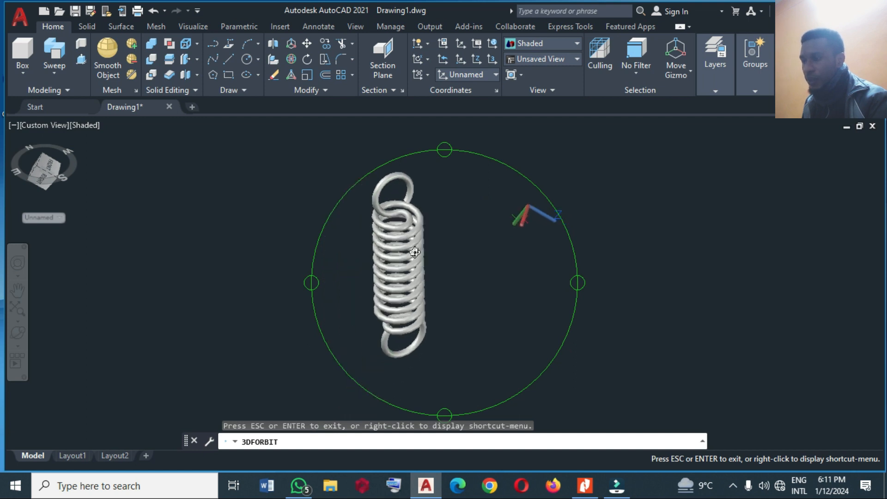
scroll(343, 251, "down", 1)
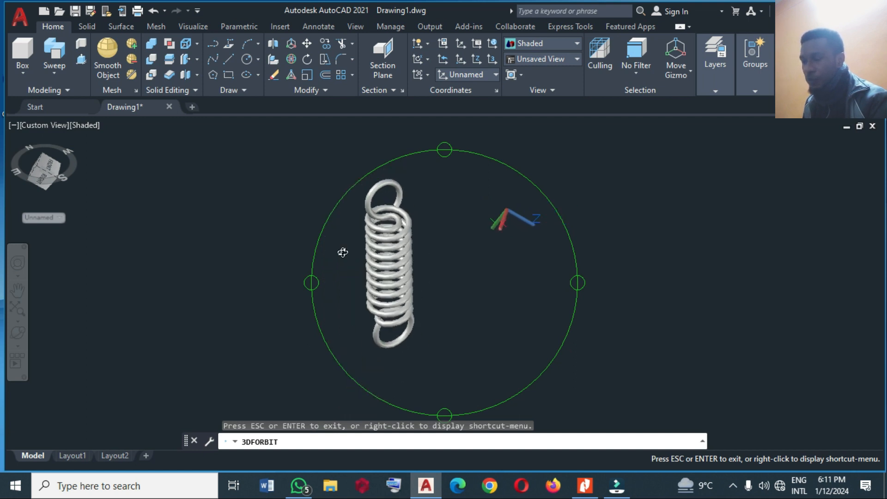